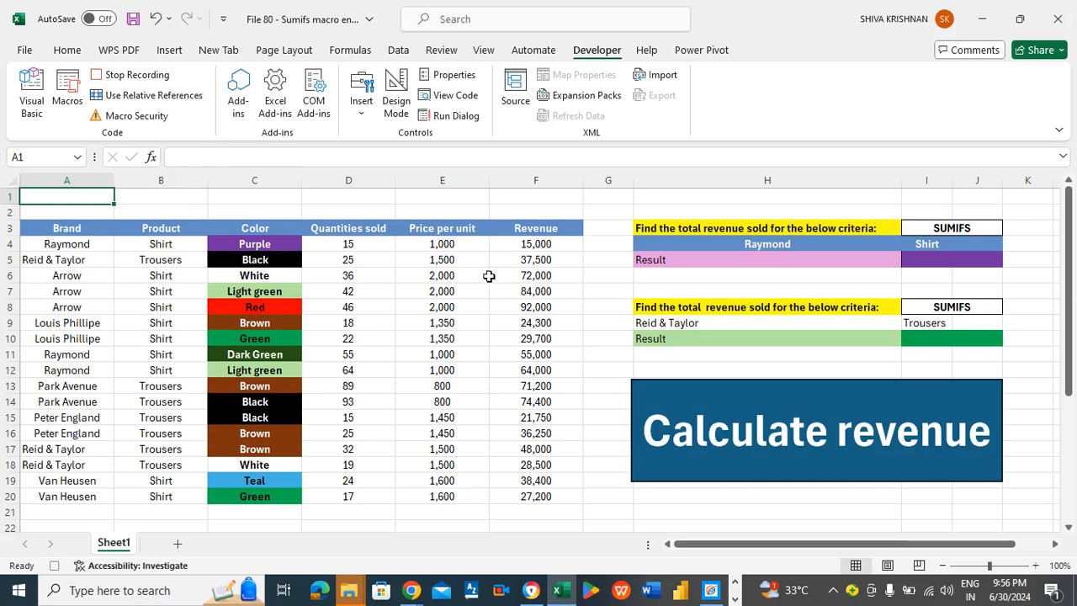
left_click(720, 291)
type("=sumif")
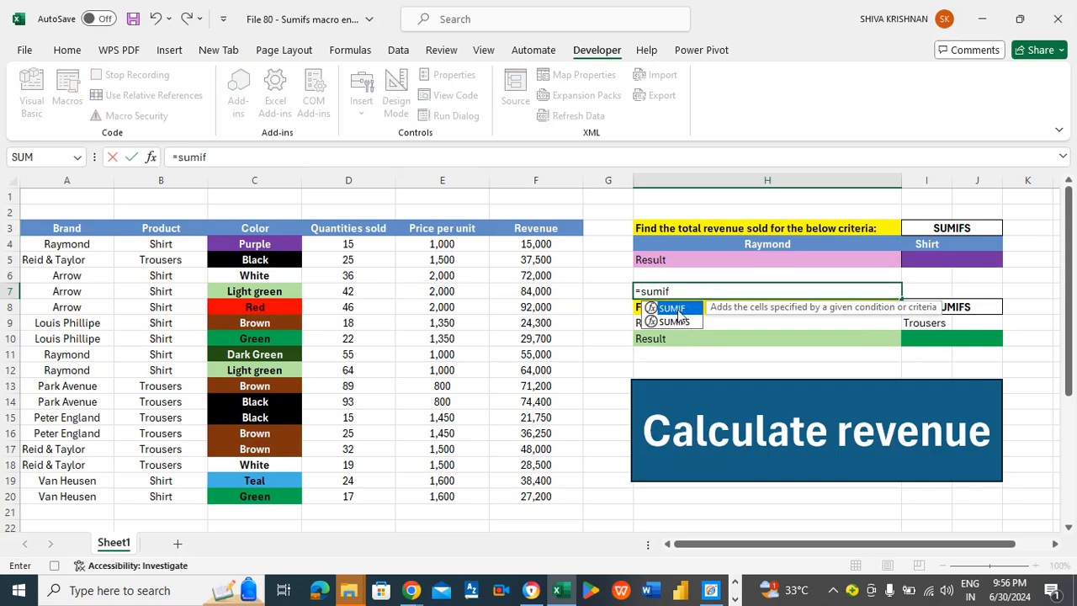
key("Escape")
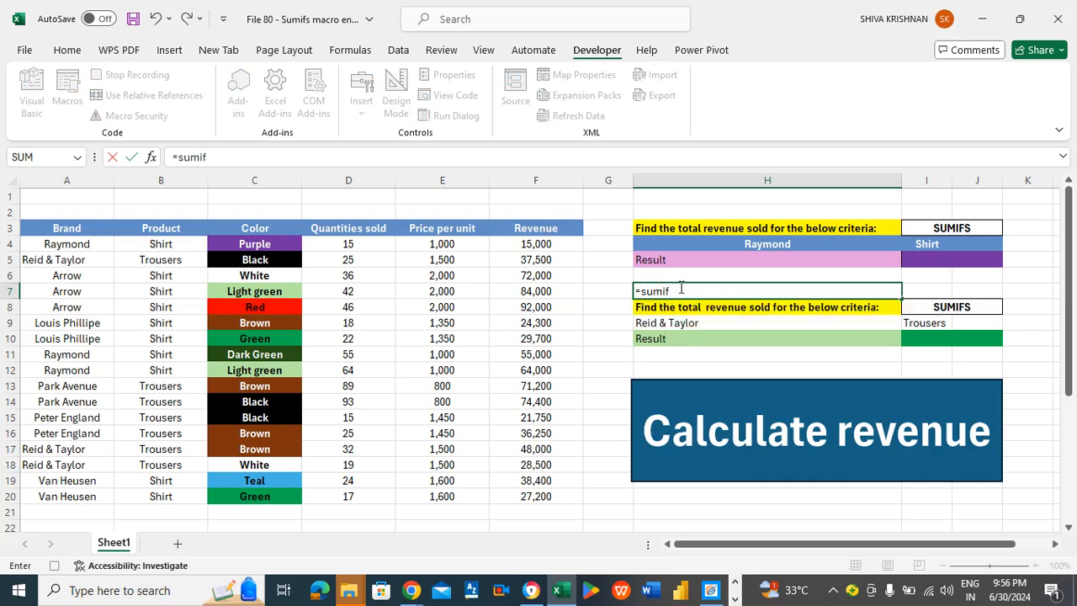
key("Escape")
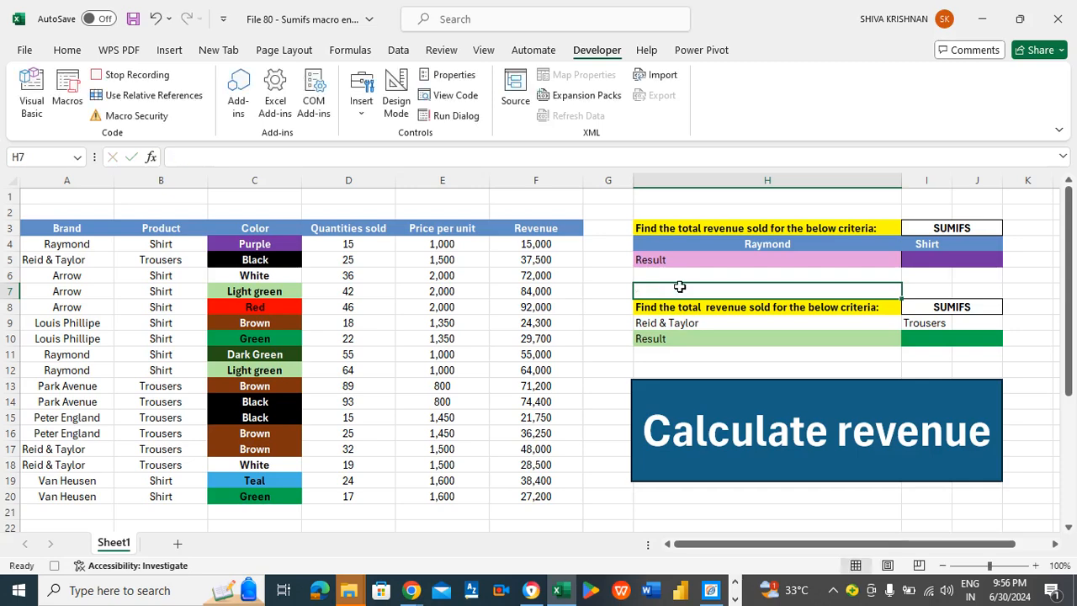
Save a copy of the workbook in the Excel learning folder as the macro-enabled workbook "File 81 - Sumifs macro english".
left_click(28, 52)
left_click(55, 302)
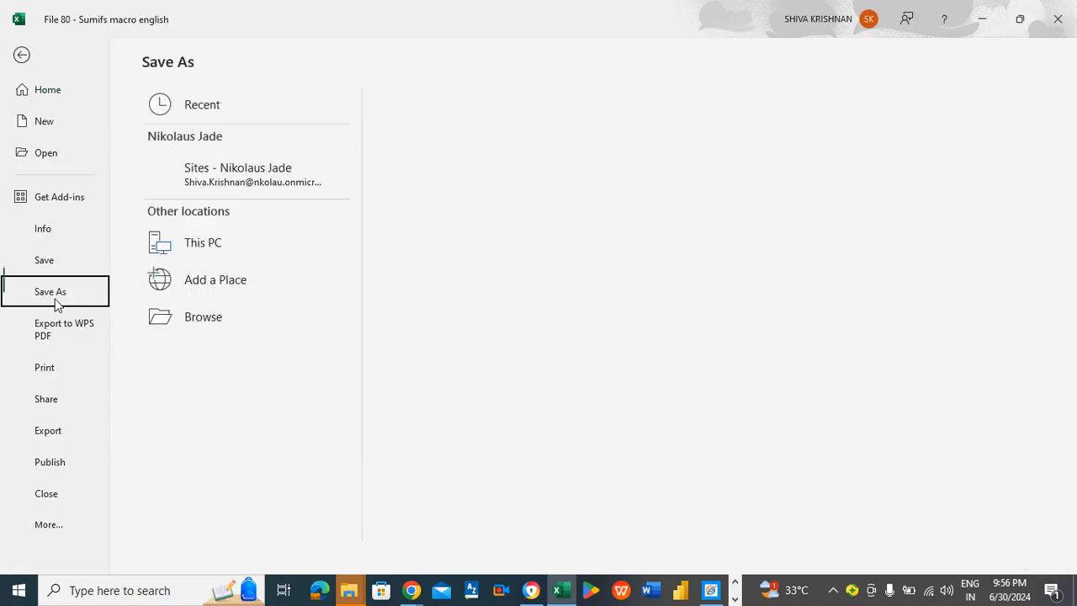
double_click(194, 244)
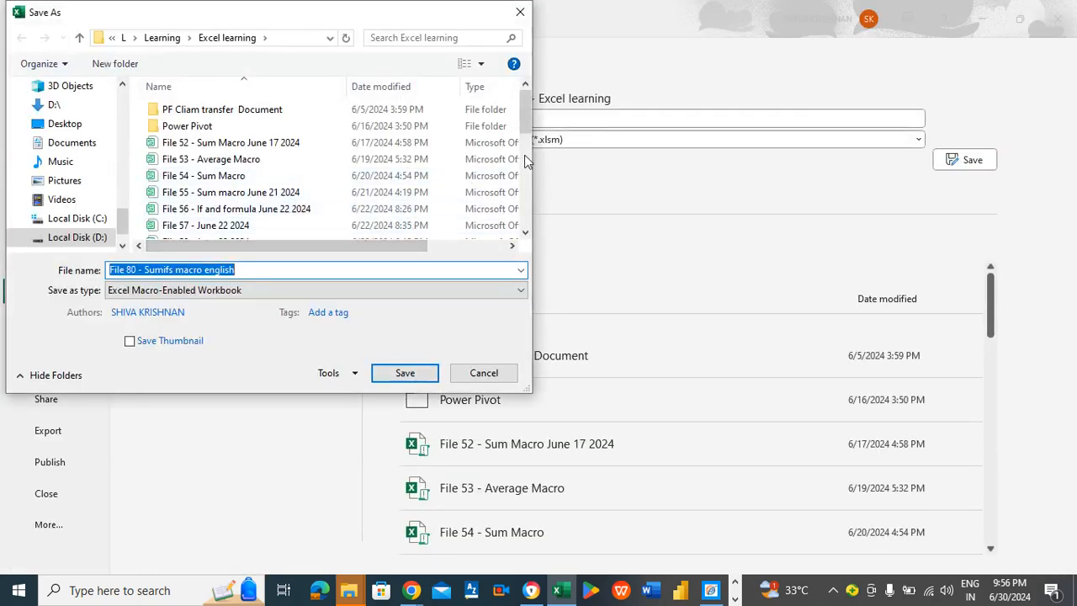
left_click_drag(526, 114, 526, 245)
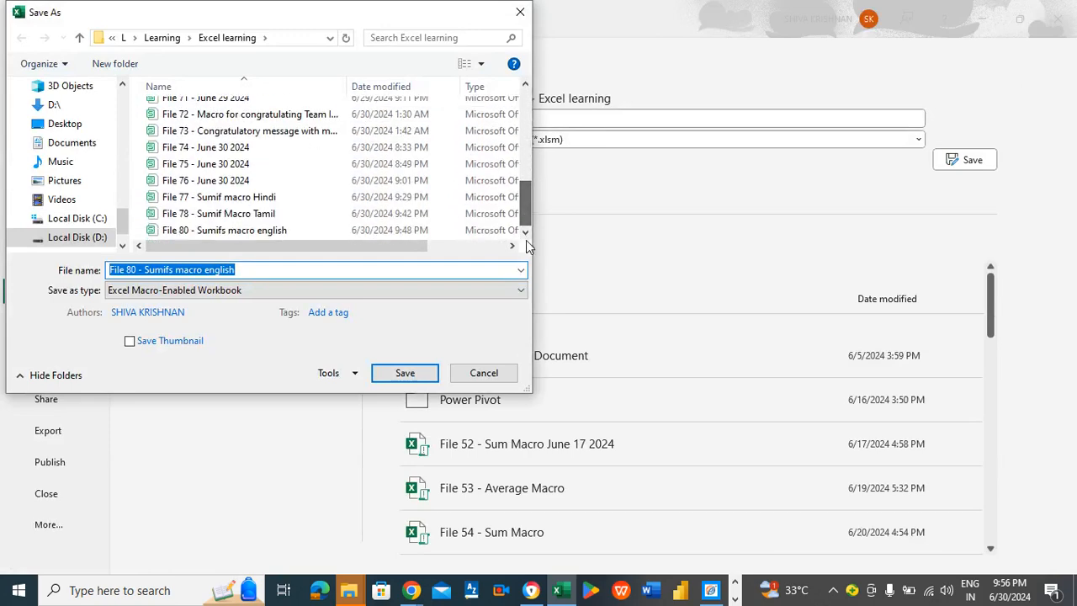
left_click(219, 291)
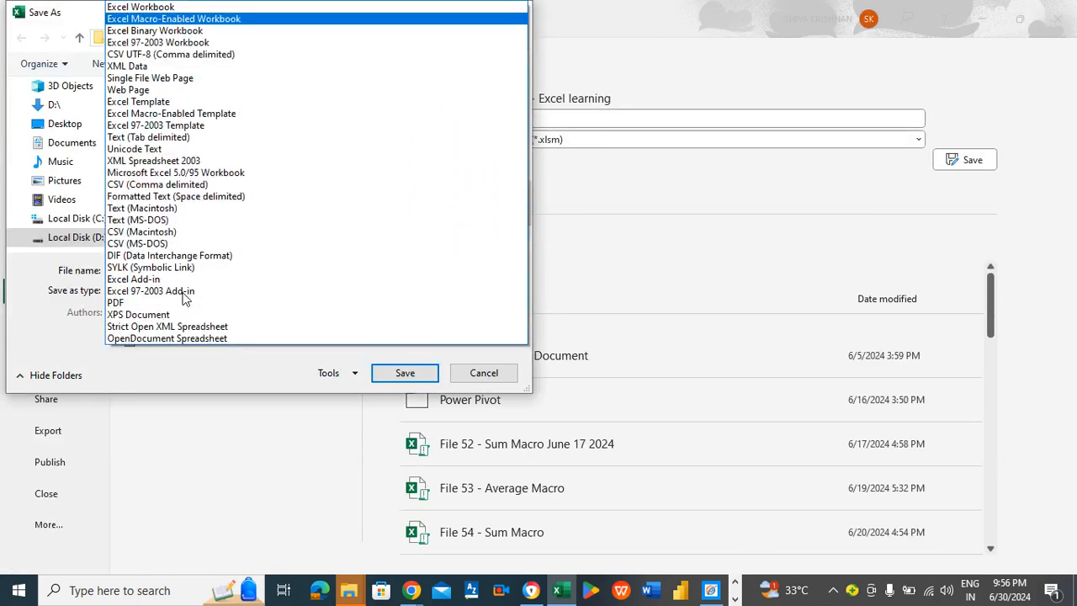
left_click(178, 18)
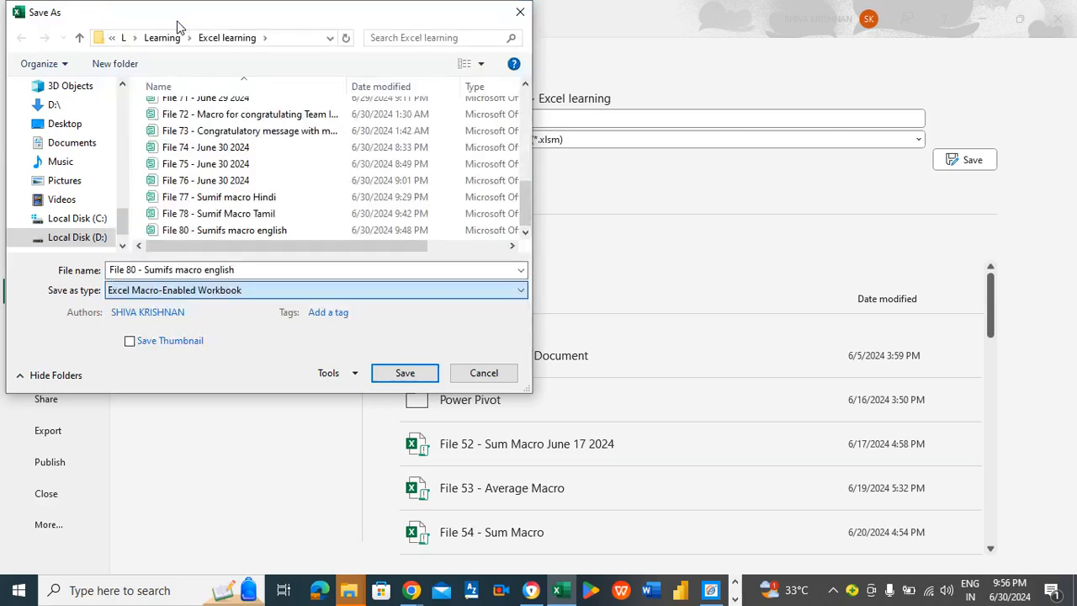
left_click(124, 270)
left_click(138, 270)
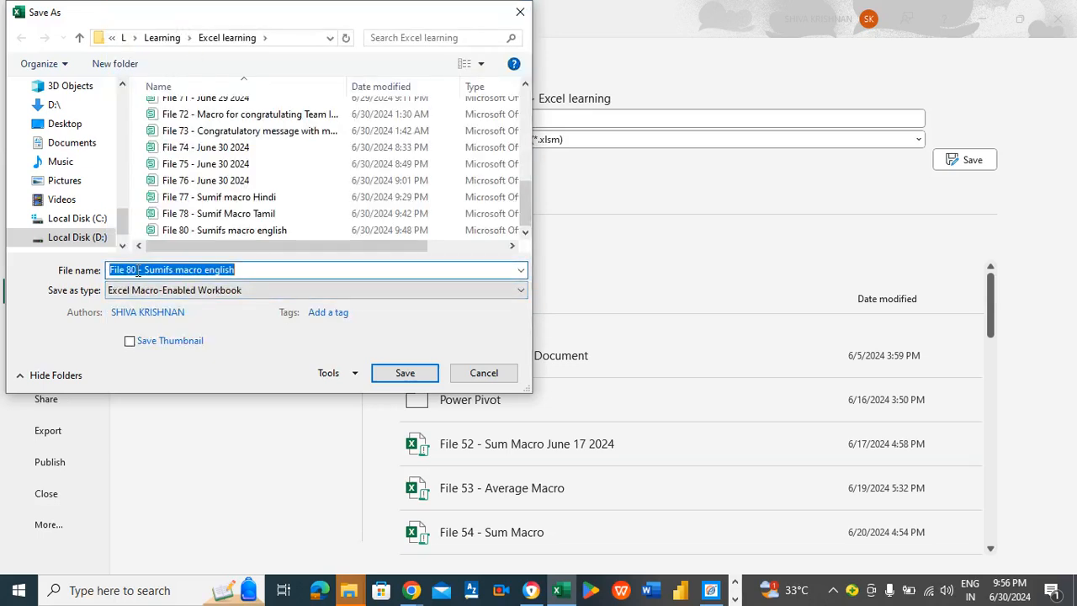
left_click(137, 270)
key("BackSpace")
type("1")
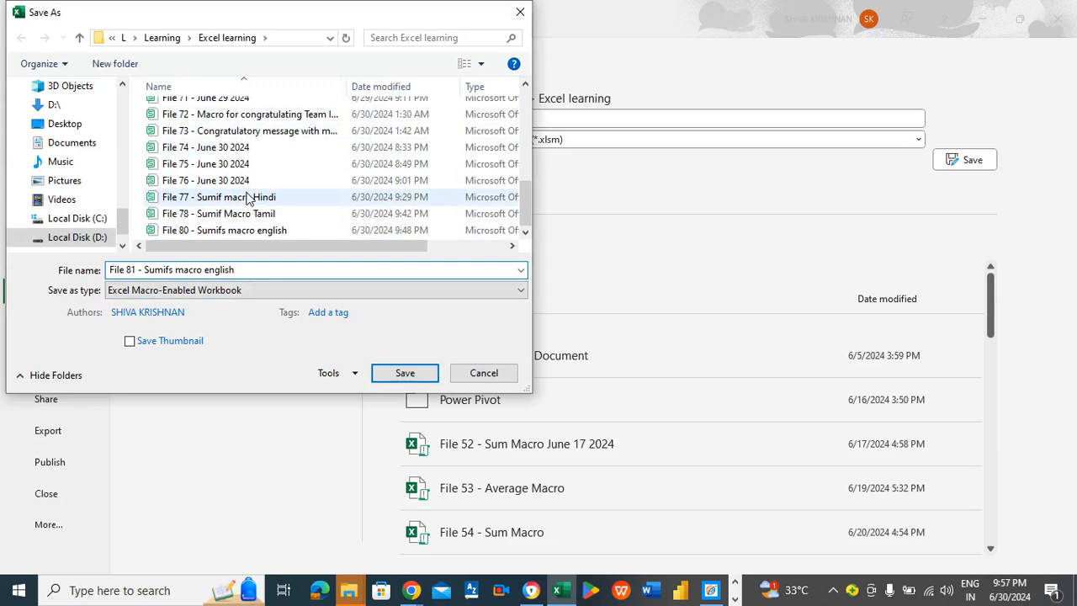
left_click(399, 375)
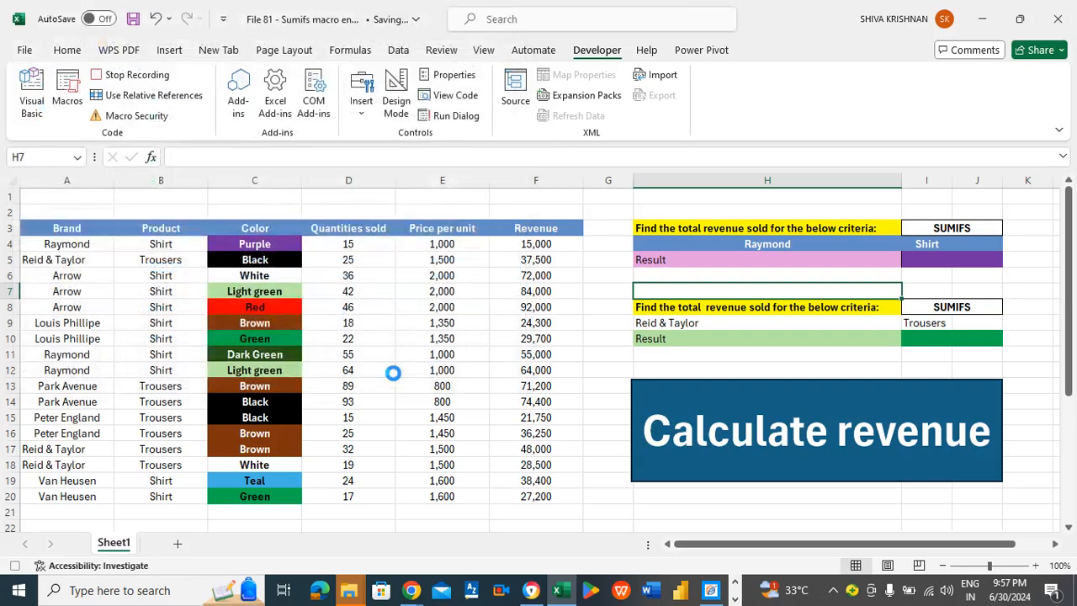
left_click(620, 370)
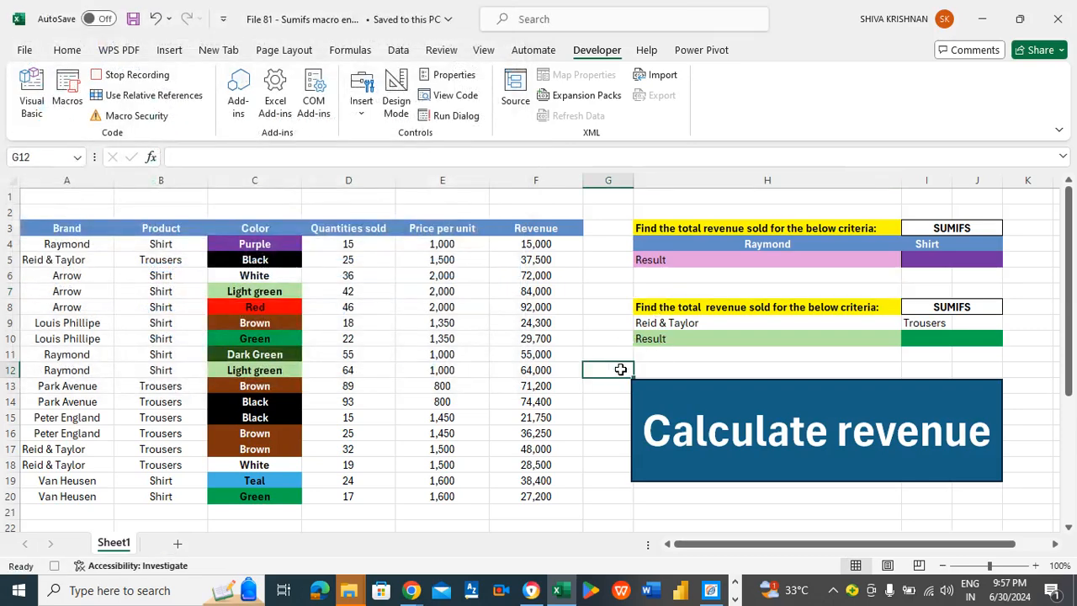
left_click(633, 383)
right_click(632, 382)
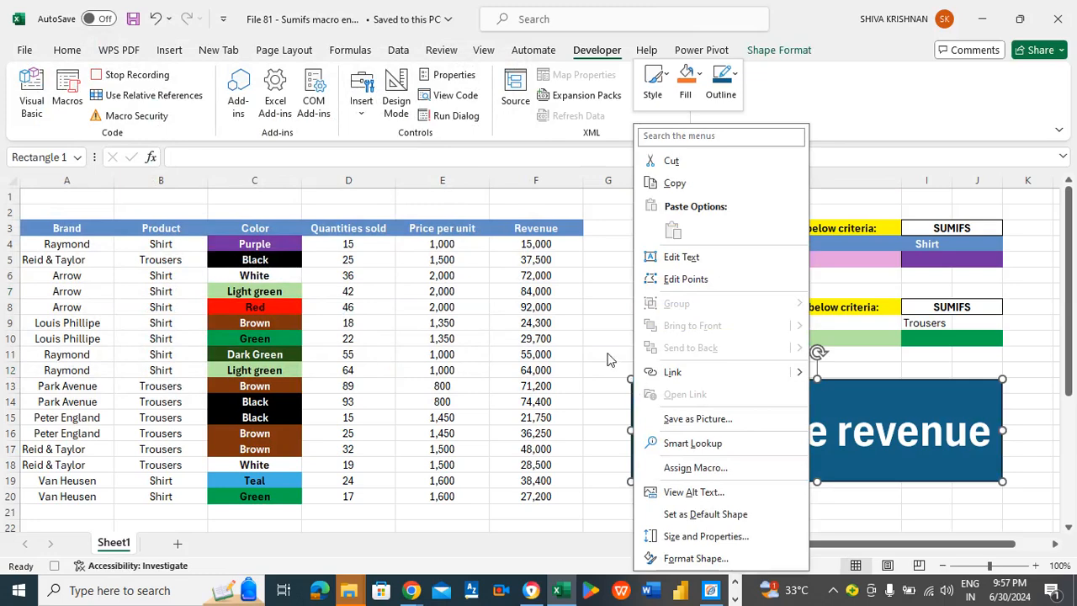
key("Escape")
left_click(608, 373)
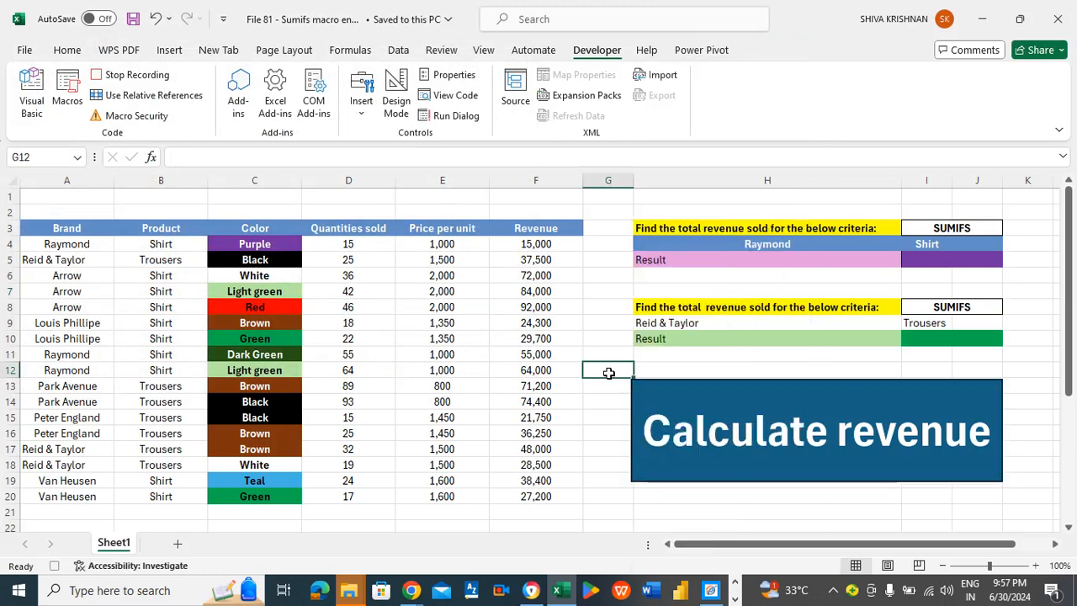
left_click(665, 372)
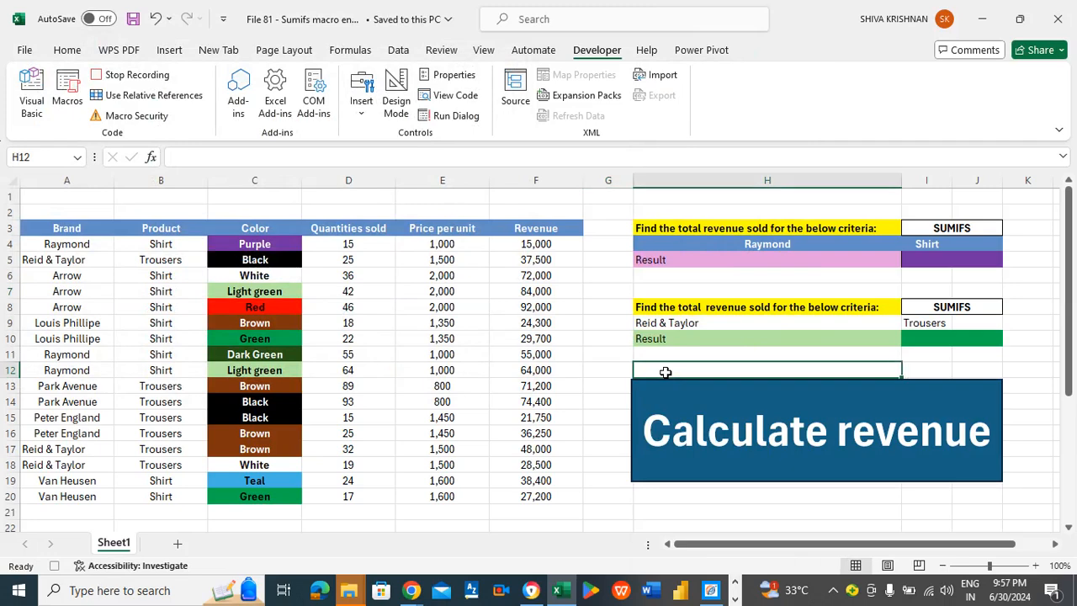
left_click(661, 402)
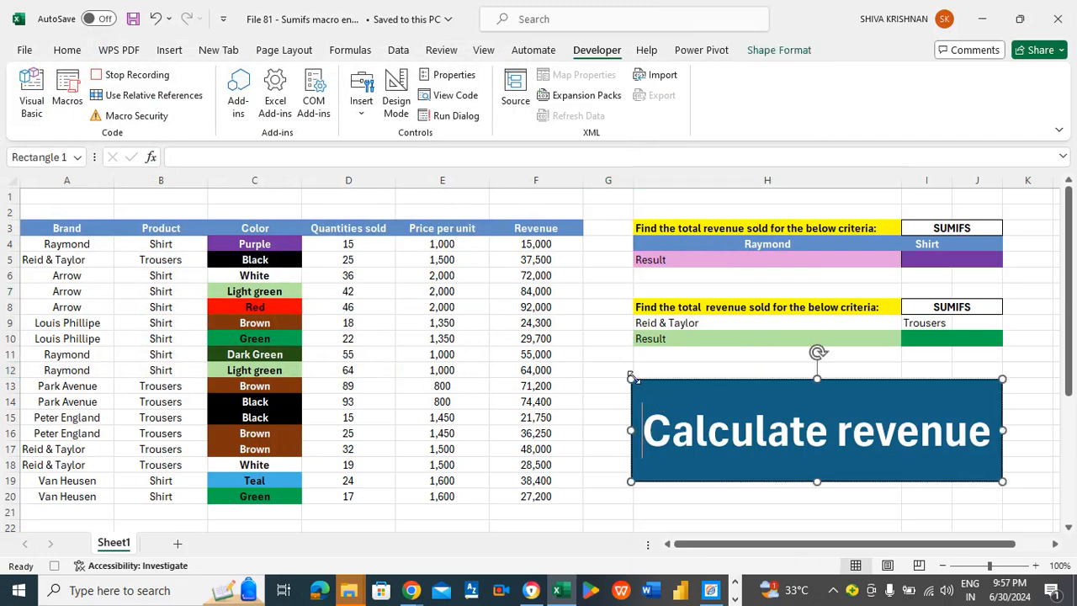
left_click(623, 371)
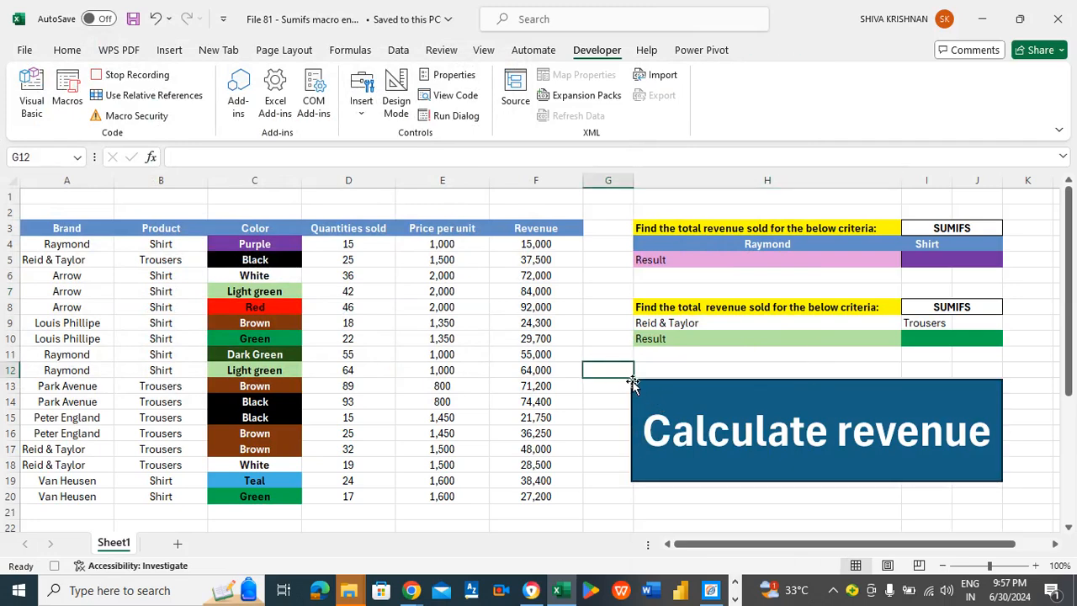
right_click(636, 386)
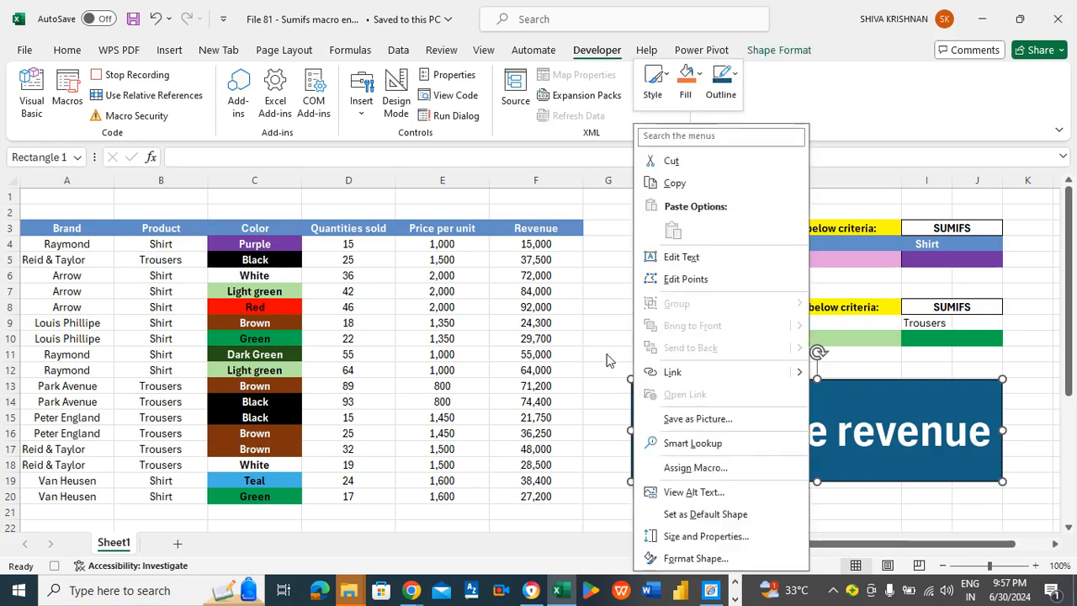
key("Escape")
left_click(619, 364)
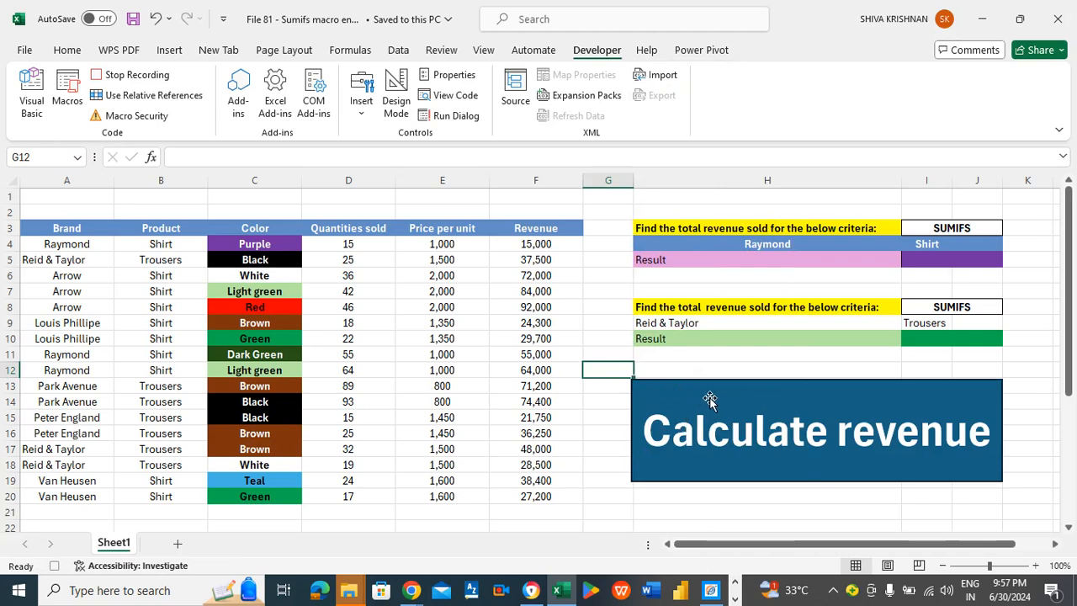
Stop the macro recording that is in progress.
left_click(930, 266)
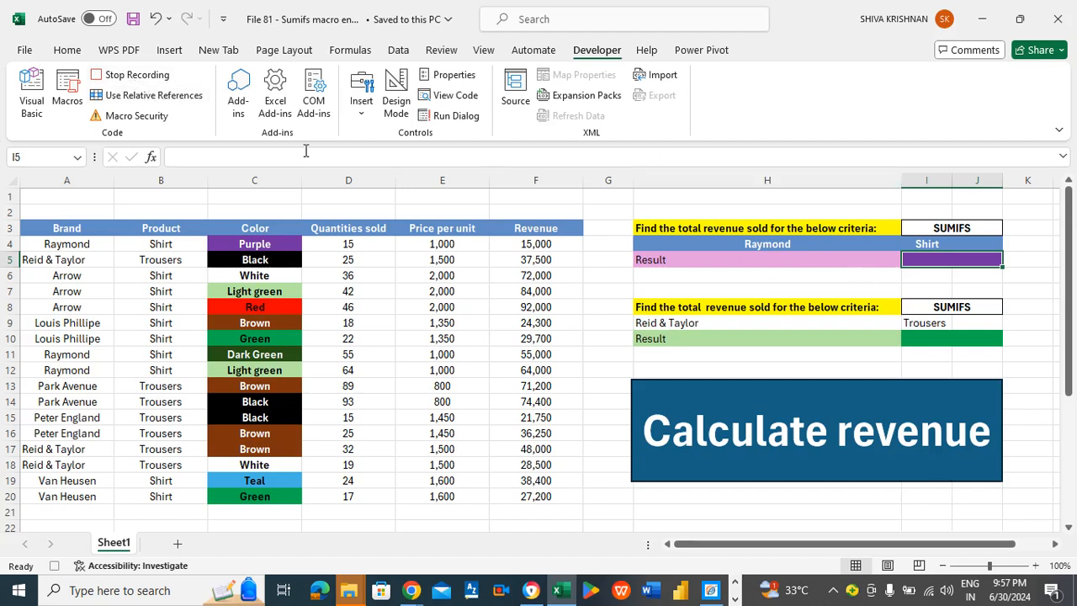
left_click(156, 77)
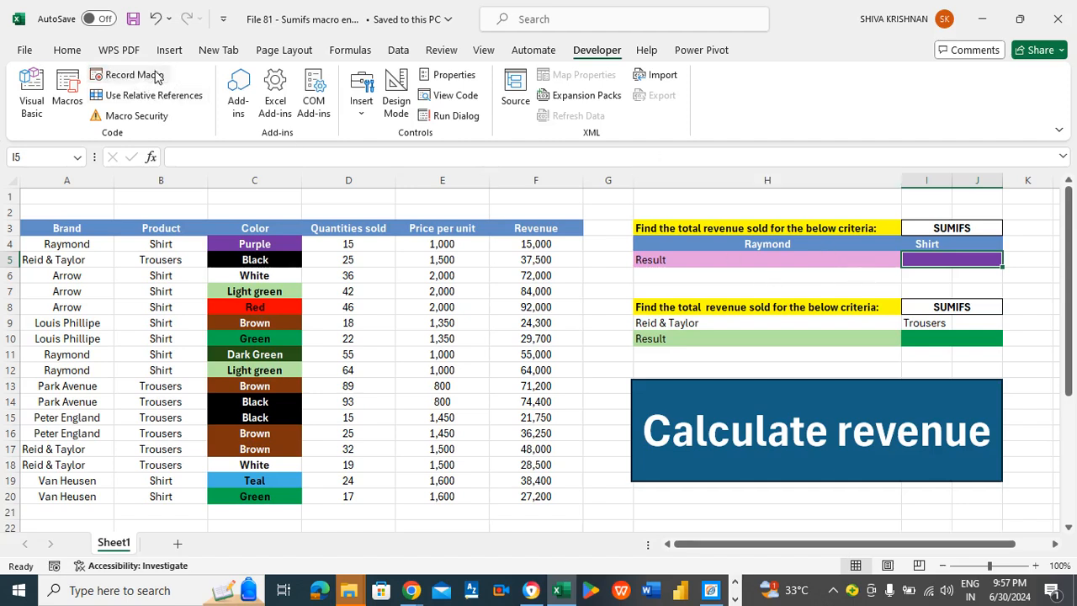
left_click(603, 361)
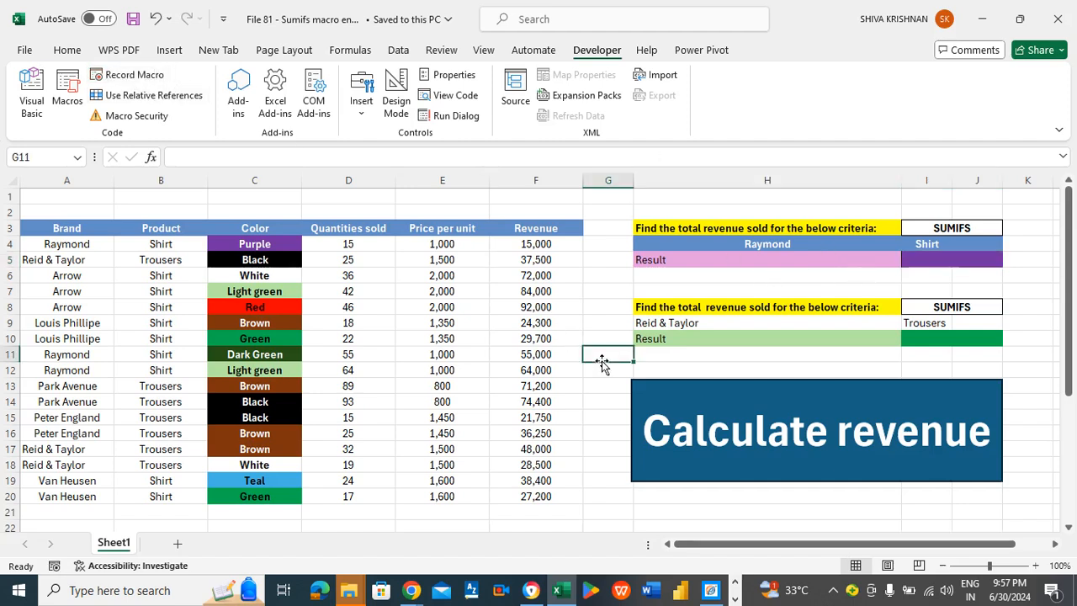
Try to record a macro named 81macro in This Workbook, with the description "this will run sumifs formula".
left_click(682, 273)
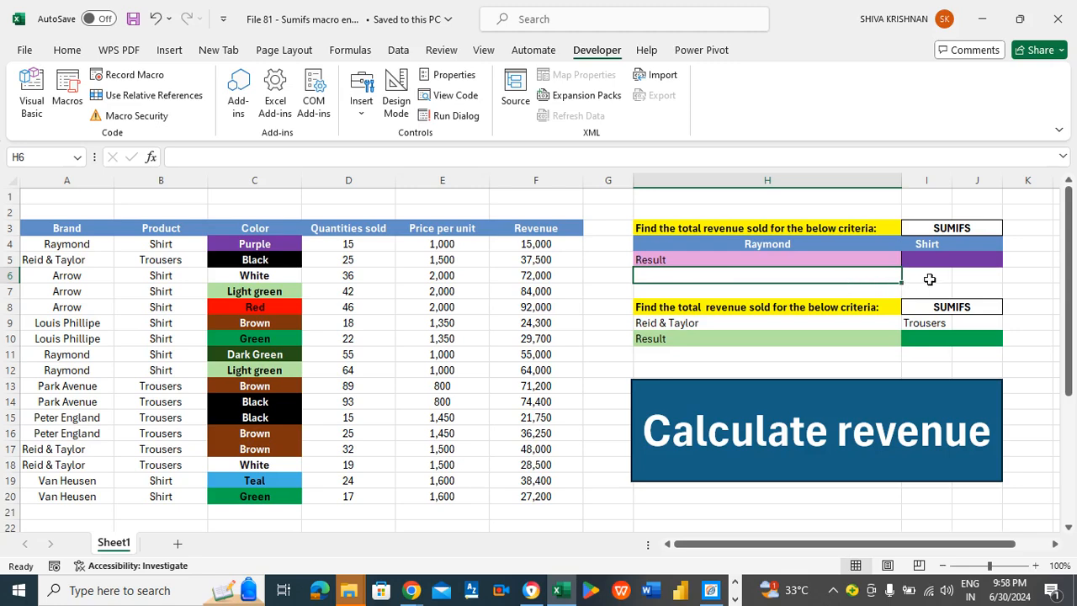
left_click(141, 75)
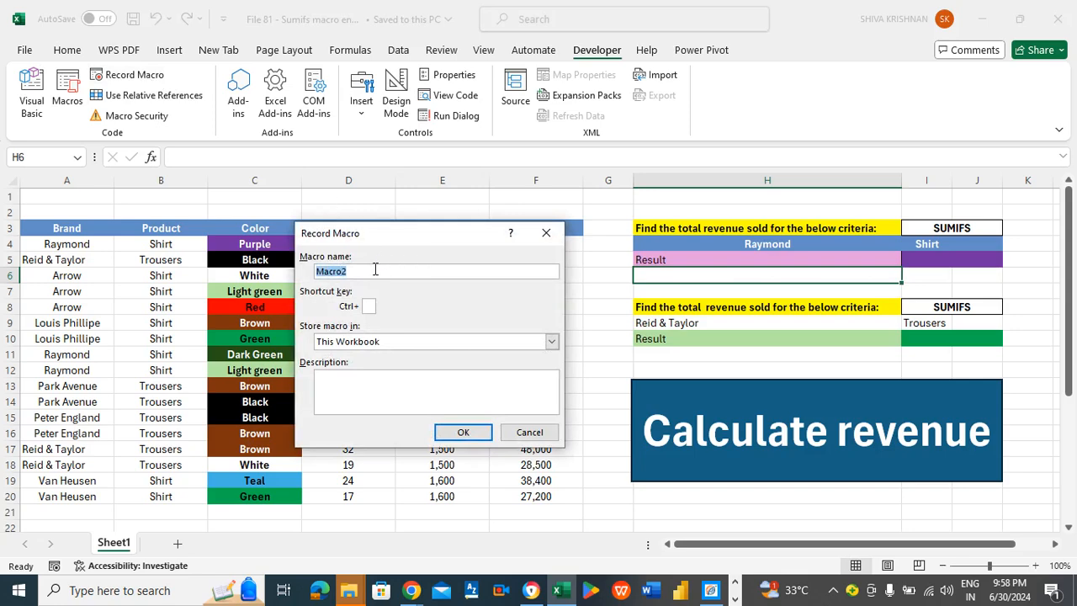
type("81macro")
left_click(353, 405)
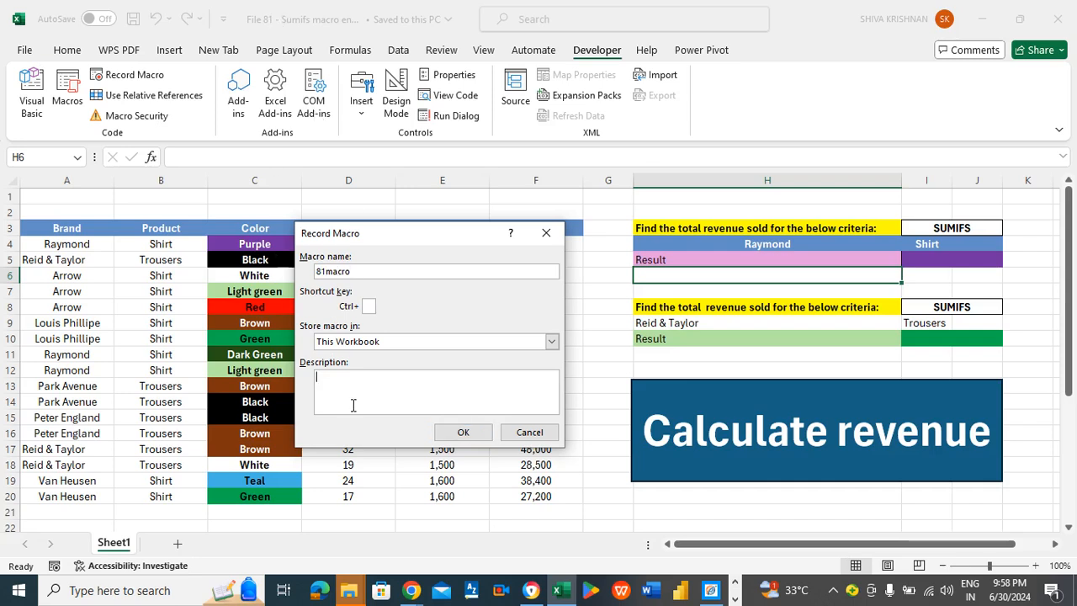
type("this will run sumifs formula")
left_click(463, 434)
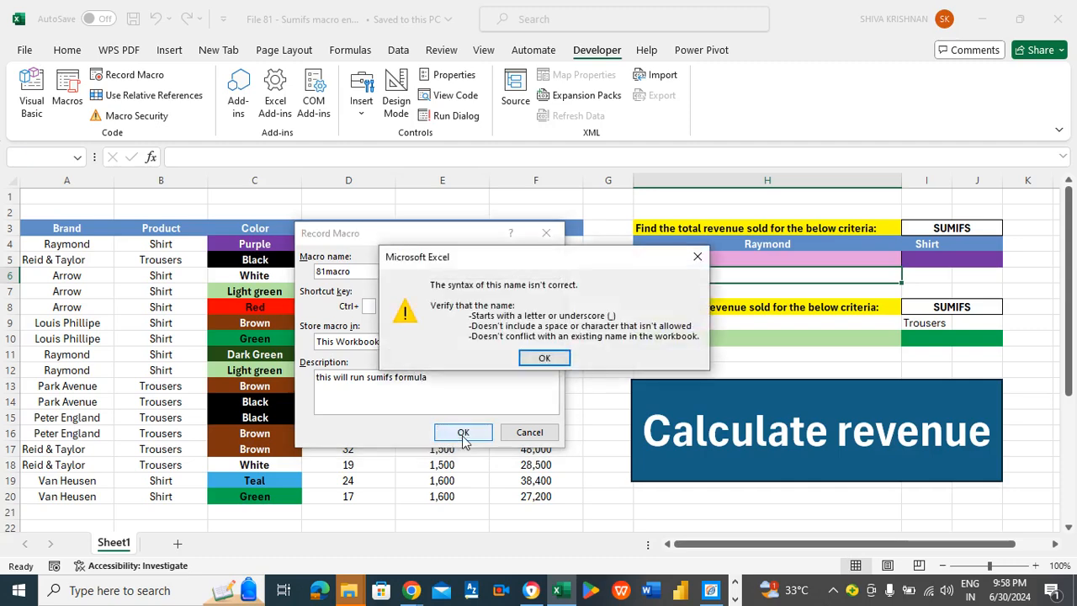
left_click(545, 358)
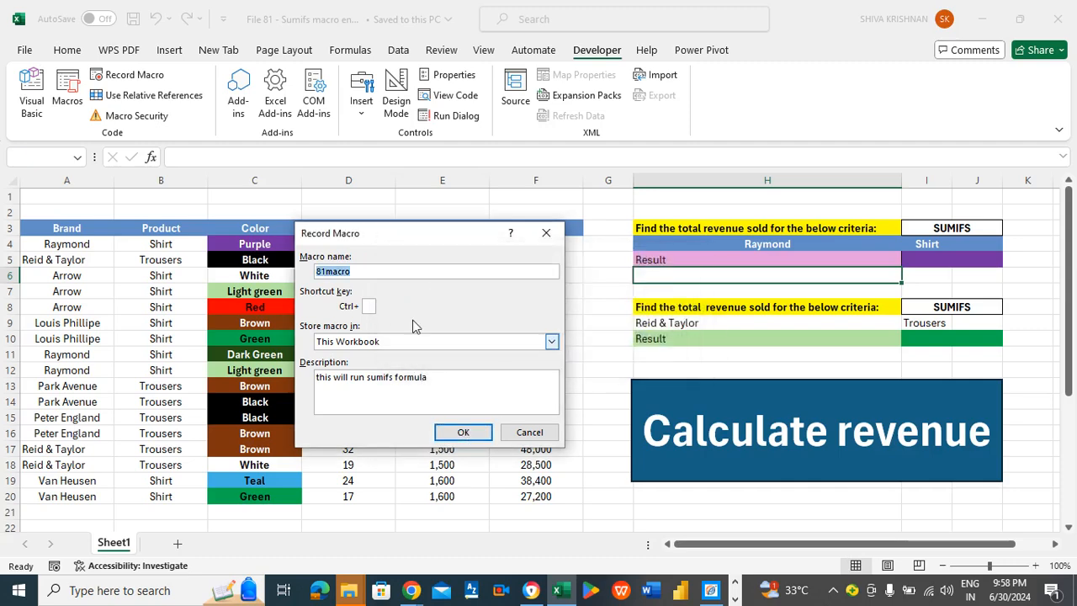
Re-enter the last digit of the macro name 81macro and try to start the recording again.
left_click(325, 271)
key("BackSpace")
type("1")
left_click(461, 432)
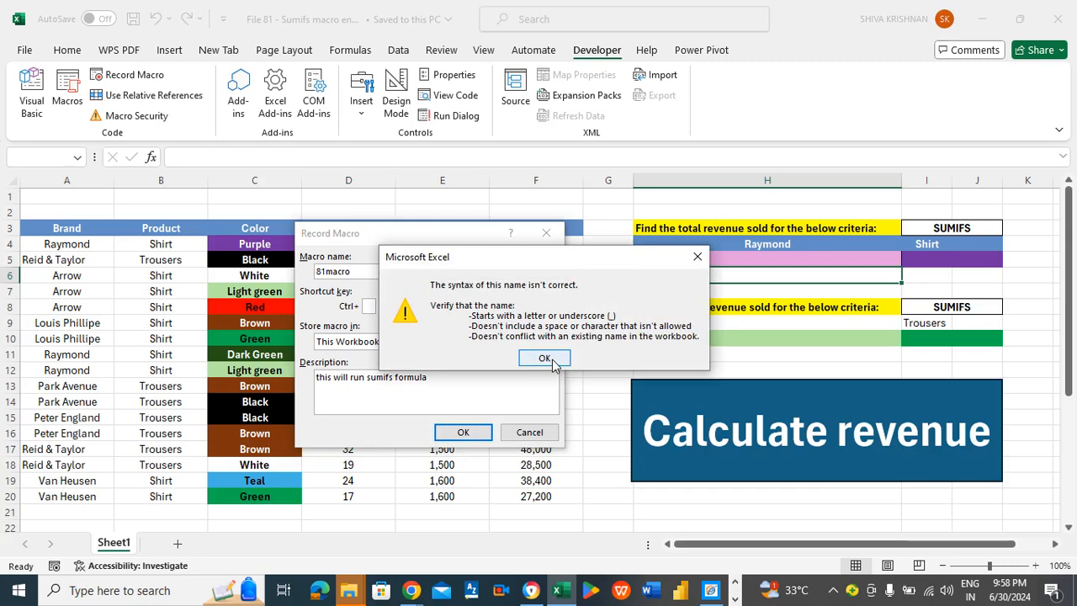
left_click(552, 360)
Change the macro name to macro81 and start the recording.
type("m")
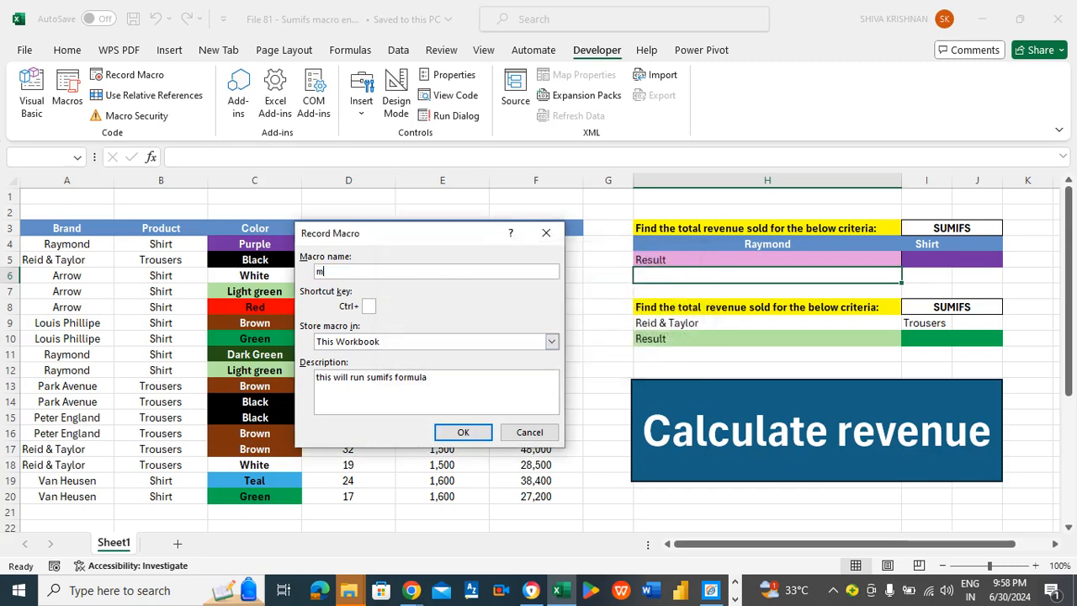
type("acro81")
left_click(464, 435)
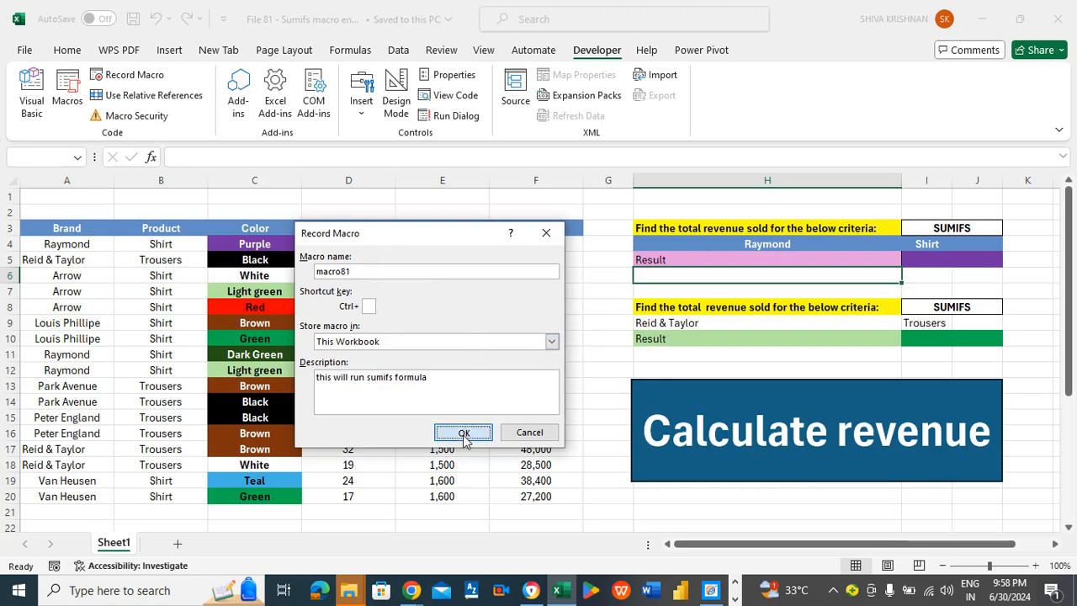
left_click(671, 368)
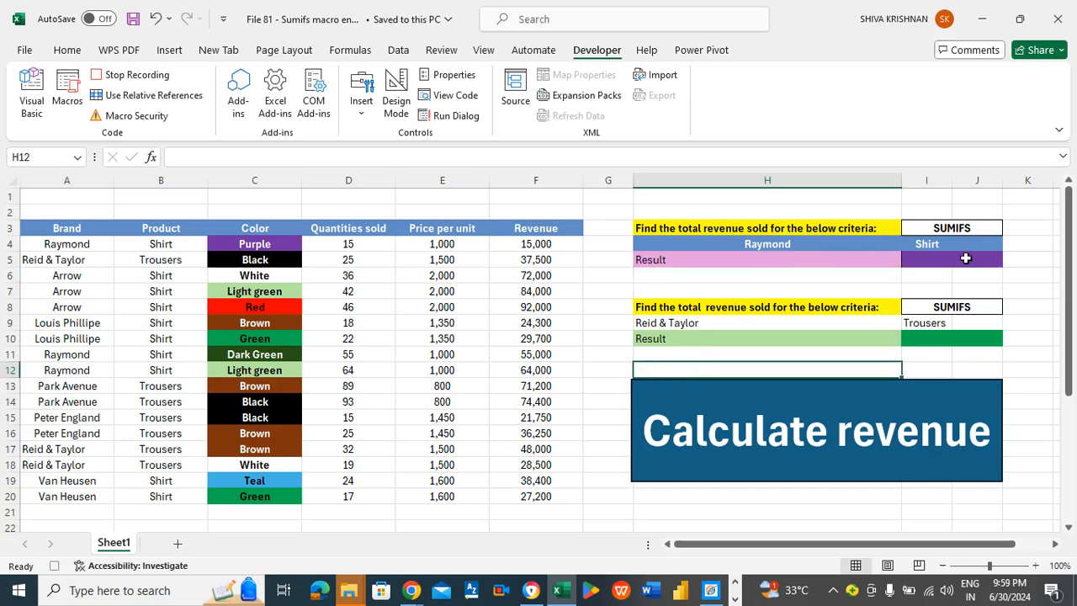
Begin a SUMIFS formula in the Raymond shirt result cell I5, using revenue range F4:F20 as the sum range.
left_click(966, 259)
type("=siu")
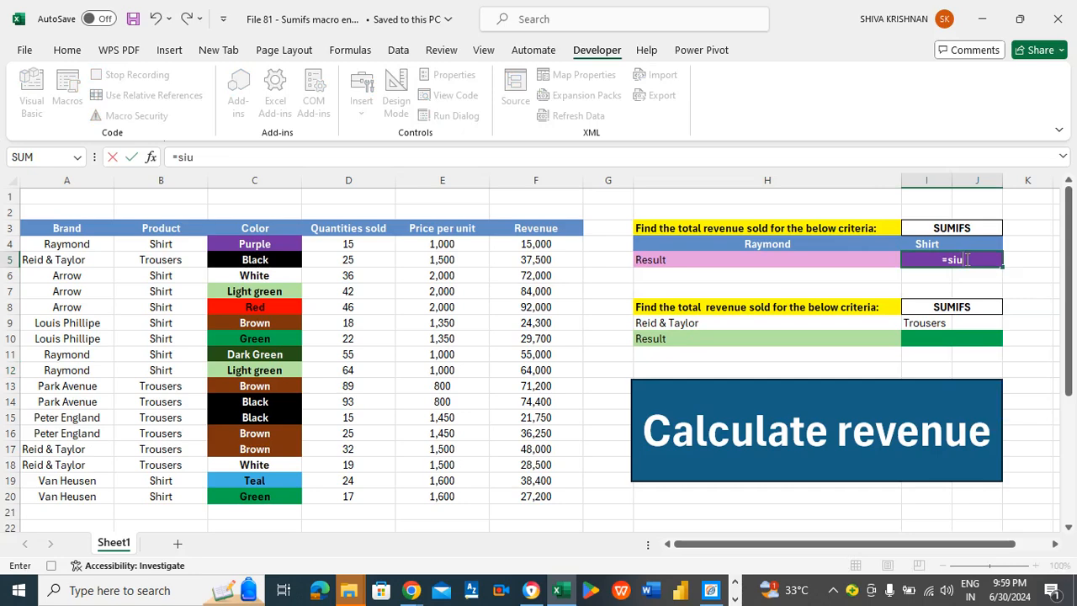
key("BackSpace")
key("BackSpace")
type("umifs")
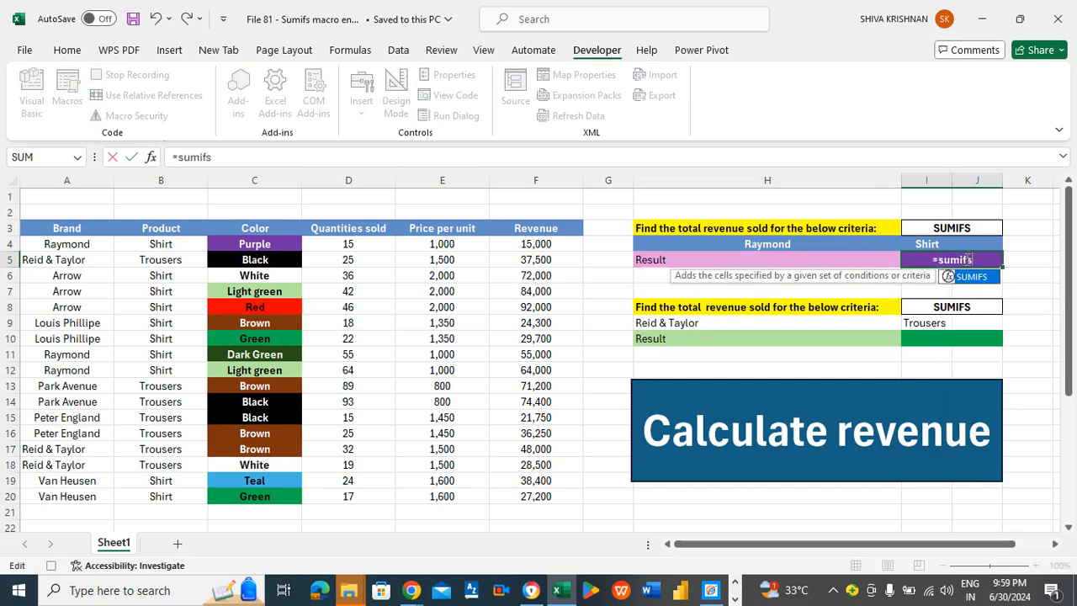
type("(")
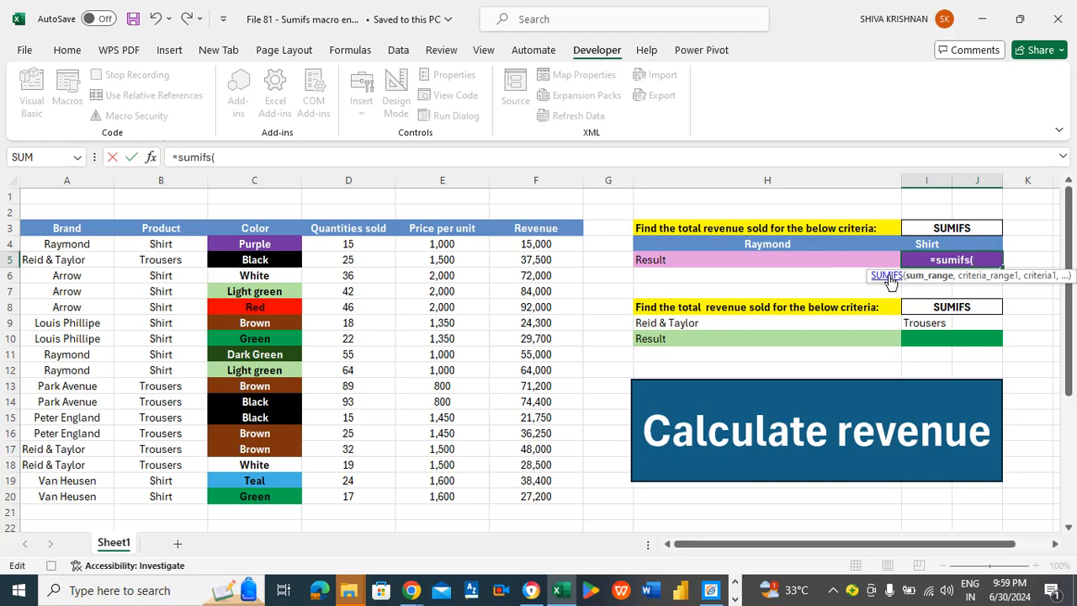
left_click(536, 247)
left_click_drag(538, 260, 570, 493)
type(",")
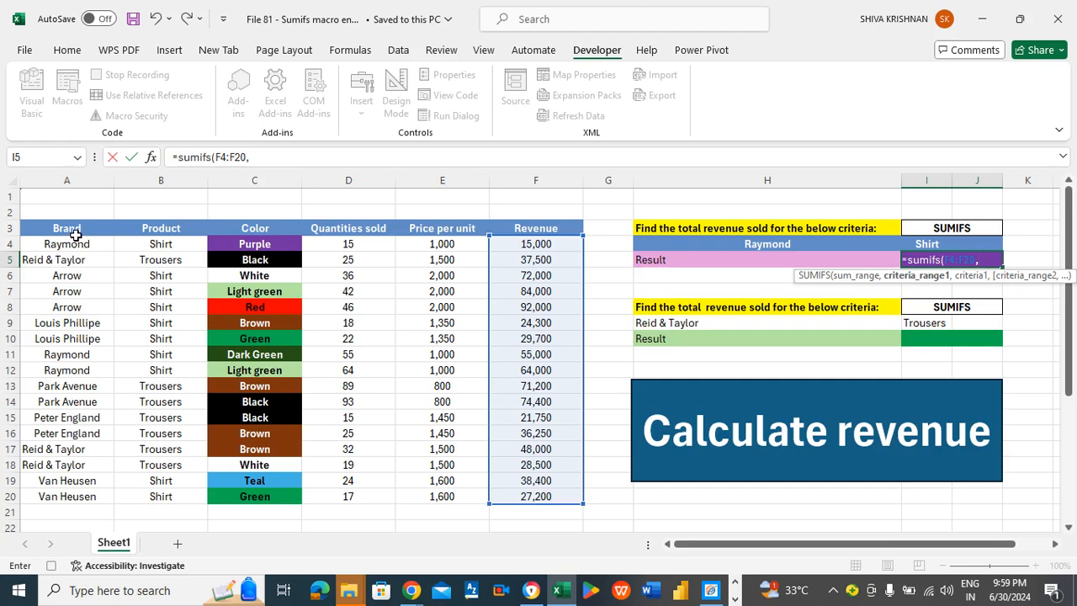
Add the brand range A4:A20 with criterion H4 to the SUMIFS formula.
left_click_drag(75, 235, 95, 497)
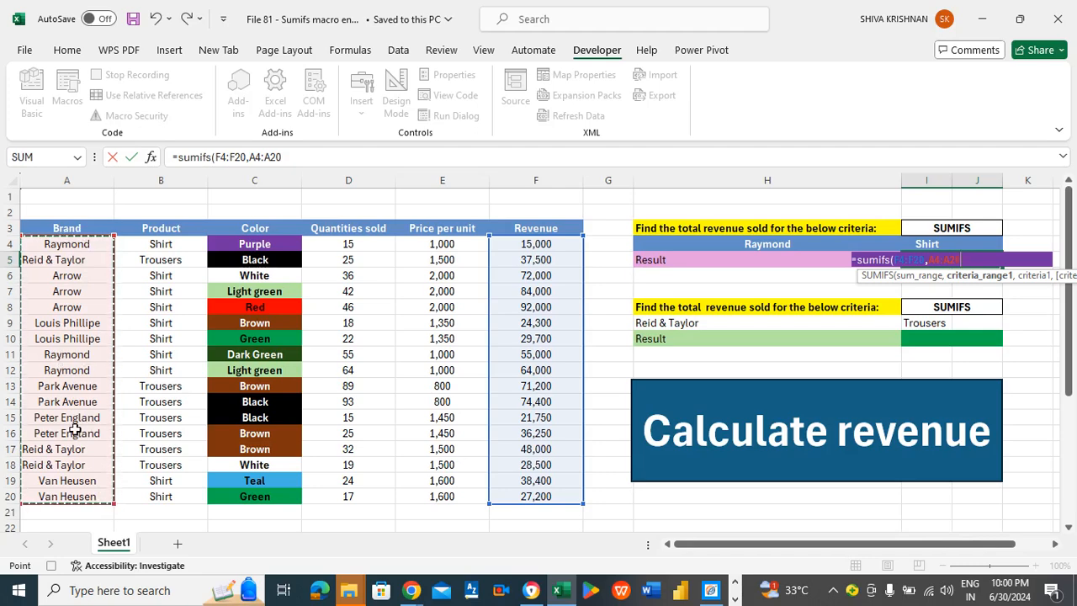
type(",")
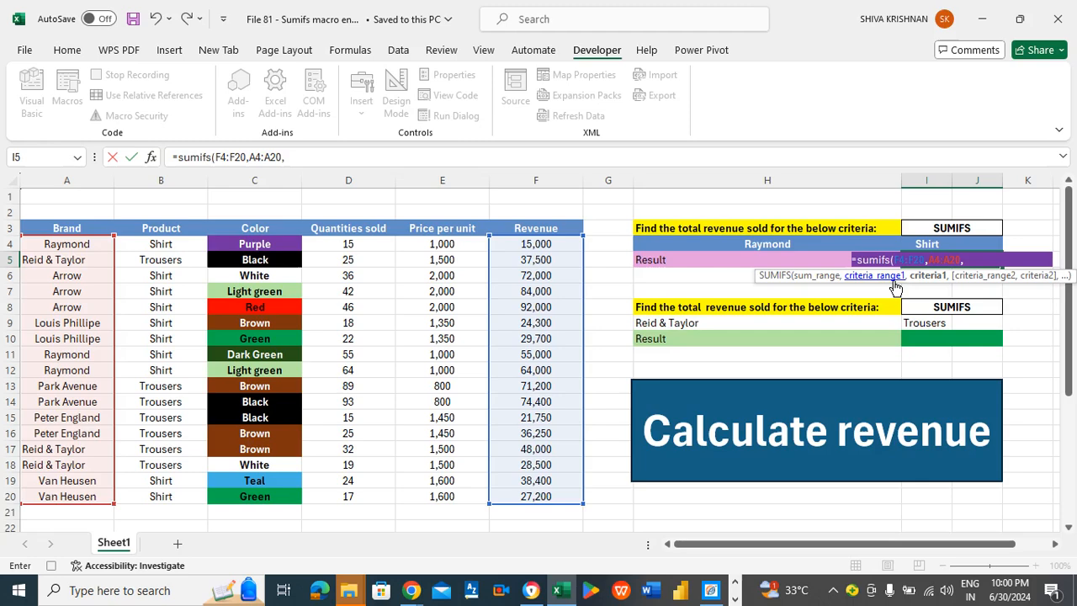
left_click(776, 247)
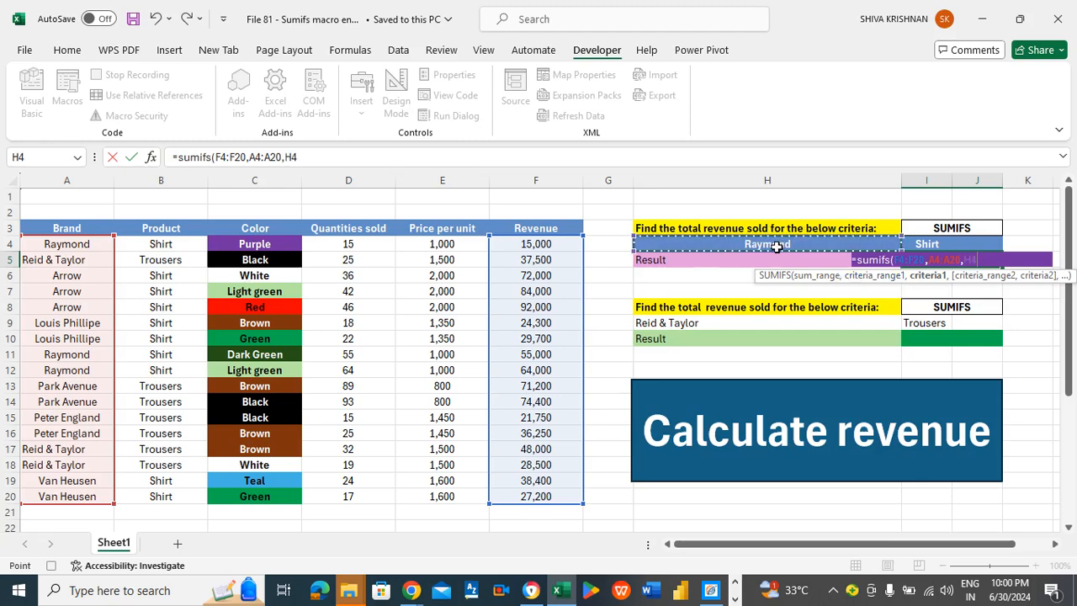
type(",")
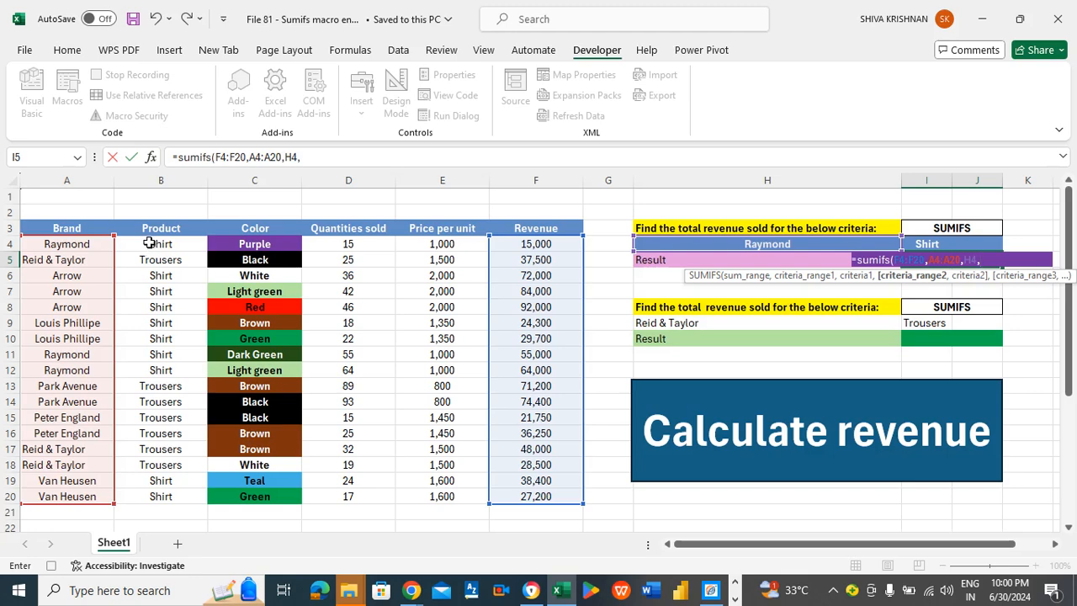
Add the product range B4:B20 with criterion I4 and complete the SUMIFS formula.
left_click_drag(149, 245, 174, 497)
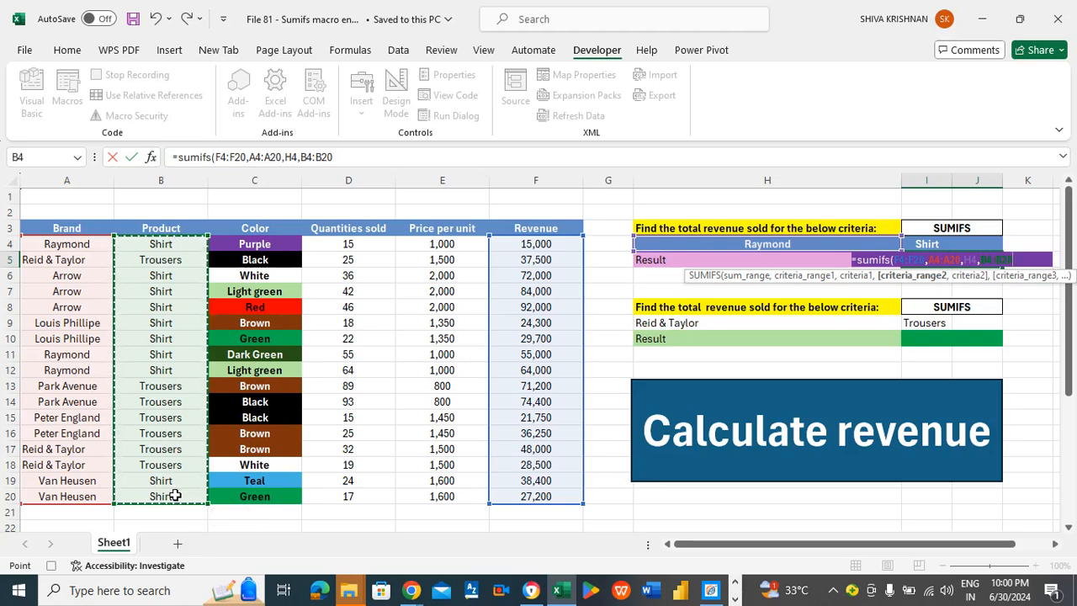
left_click(361, 152)
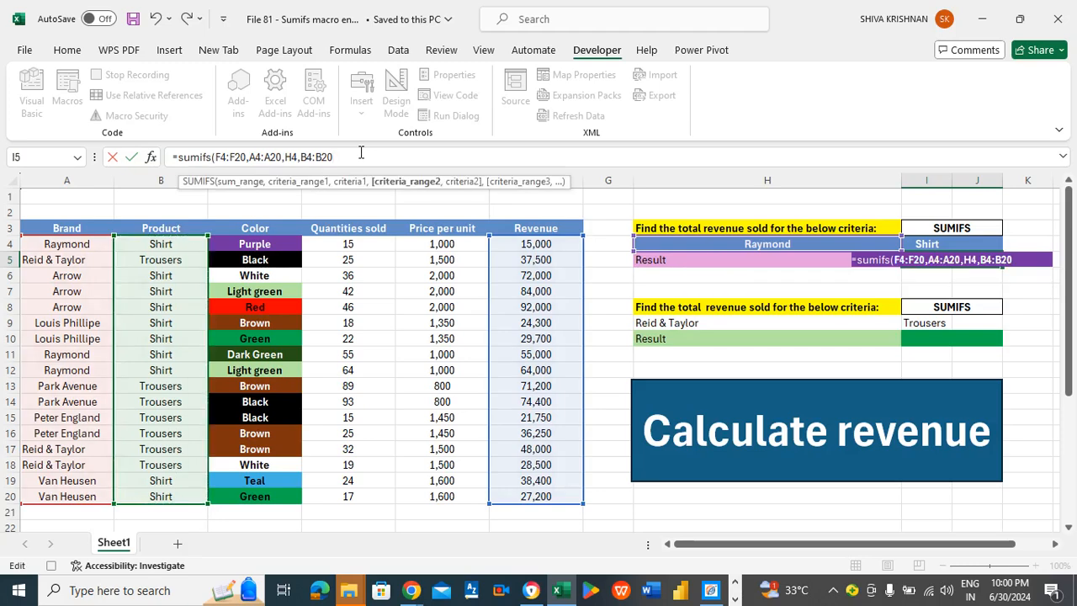
type(",")
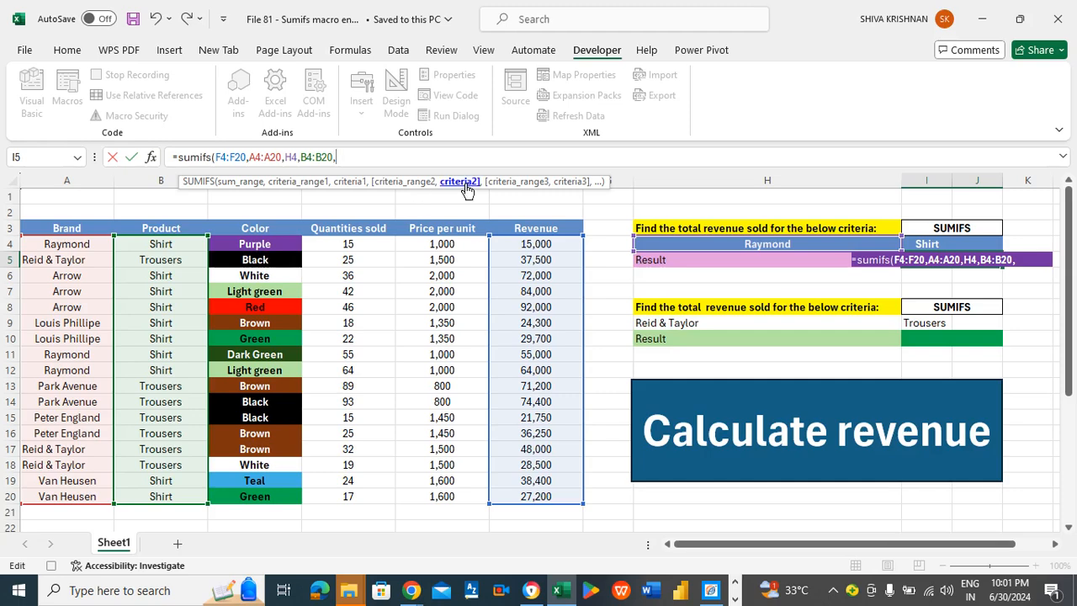
left_click(935, 244)
type(")")
key("Return")
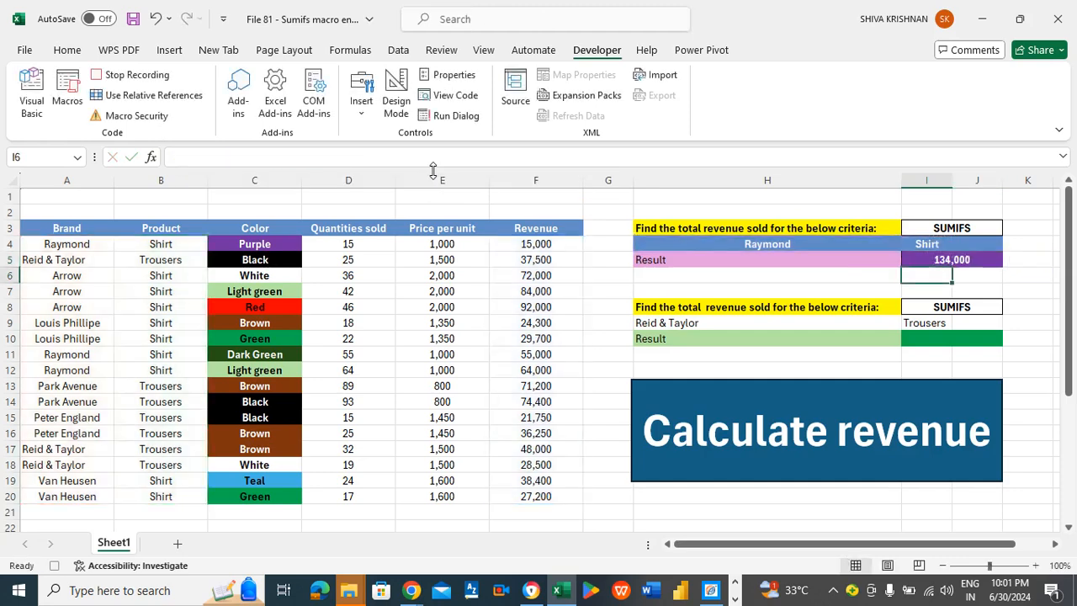
Review the completed formula in I5, move to an empty cell, and stop recording the macro.
key("Up")
key("Left")
key("Right")
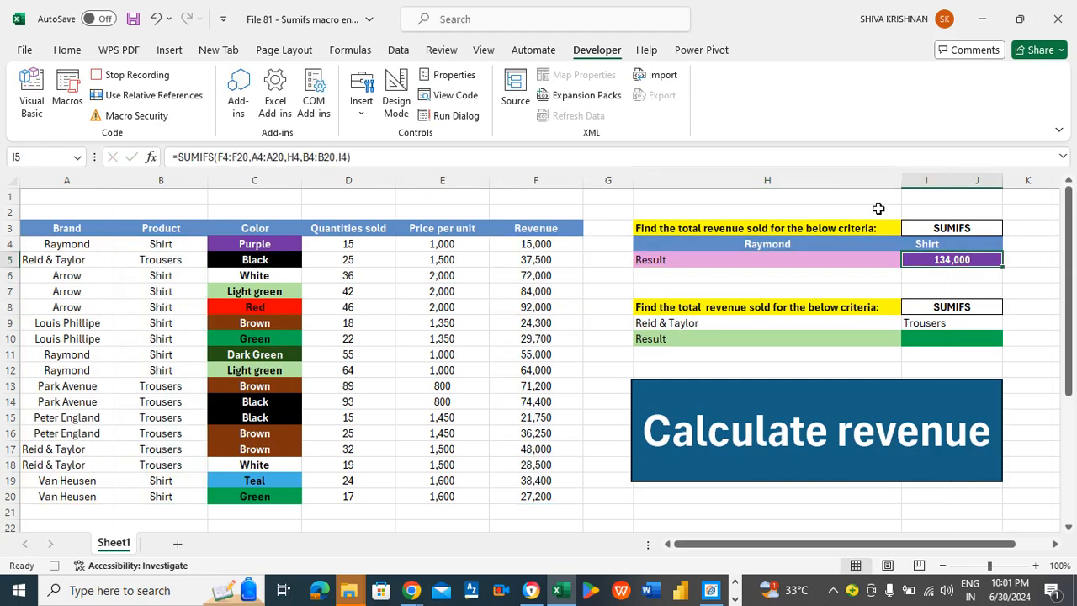
left_click(679, 279)
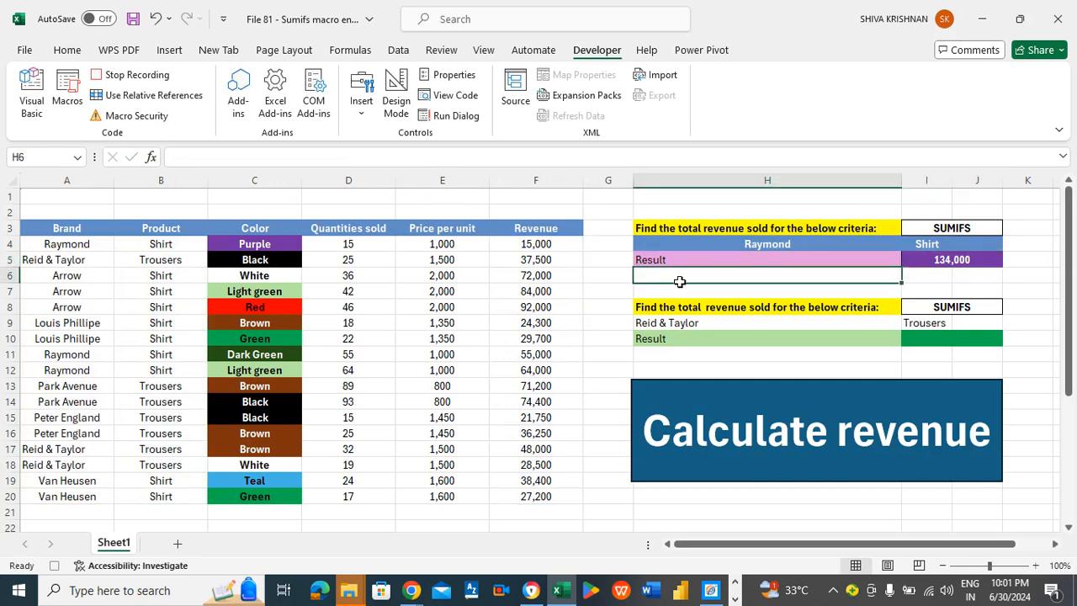
left_click(672, 290)
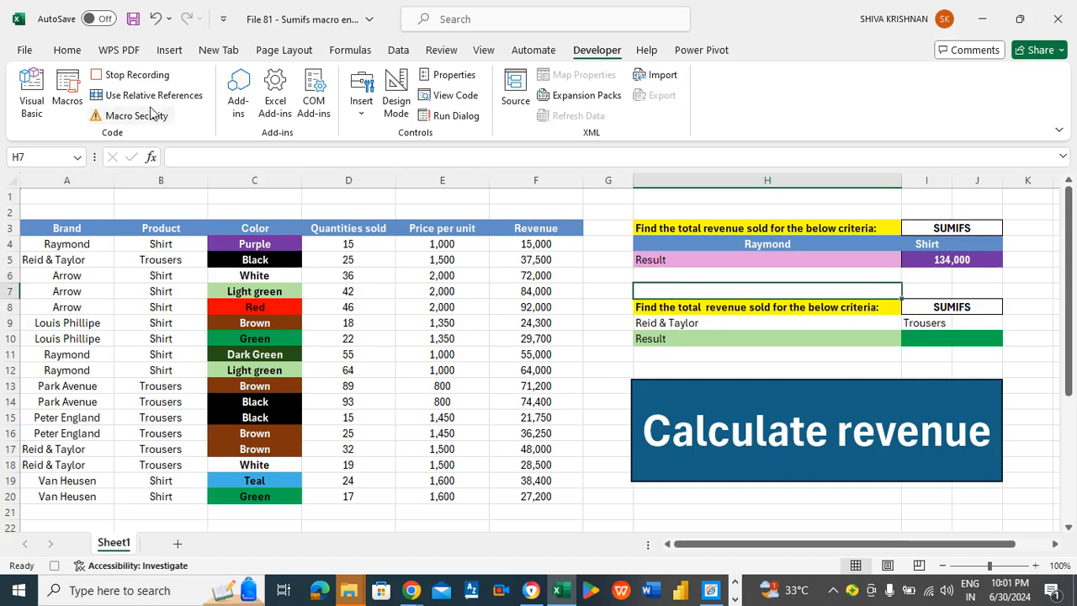
left_click(150, 78)
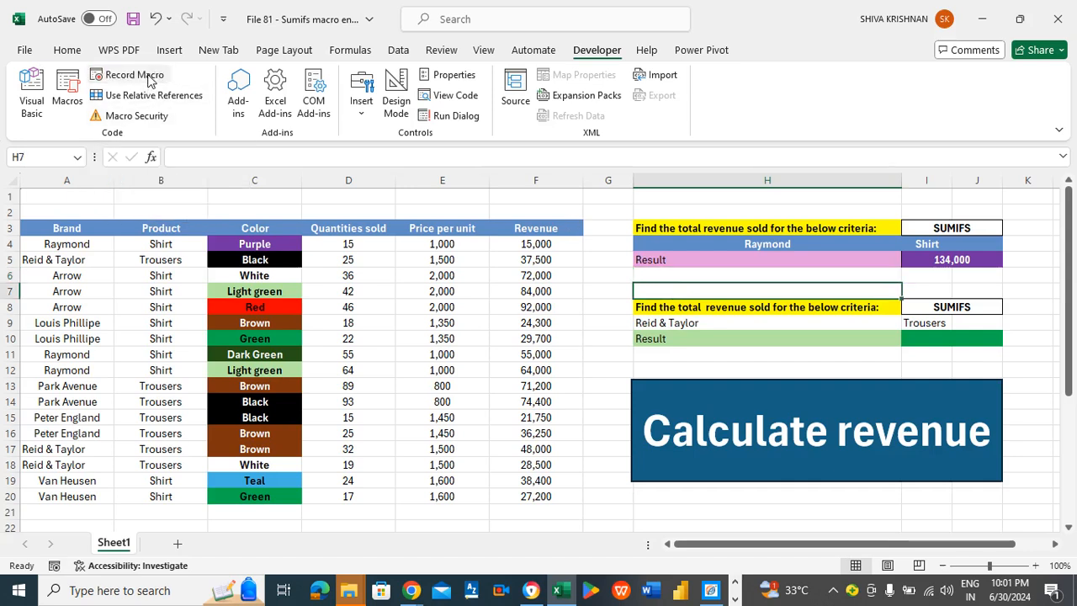
Clear the recorded SUMIFS result from cell I5.
left_click(650, 371)
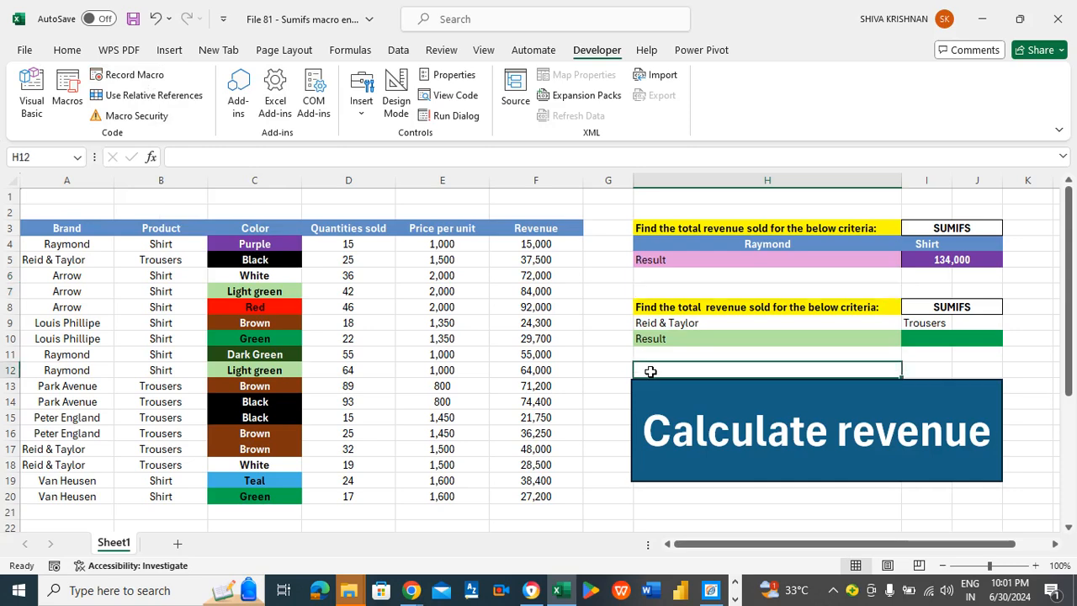
left_click(951, 264)
key("Delete")
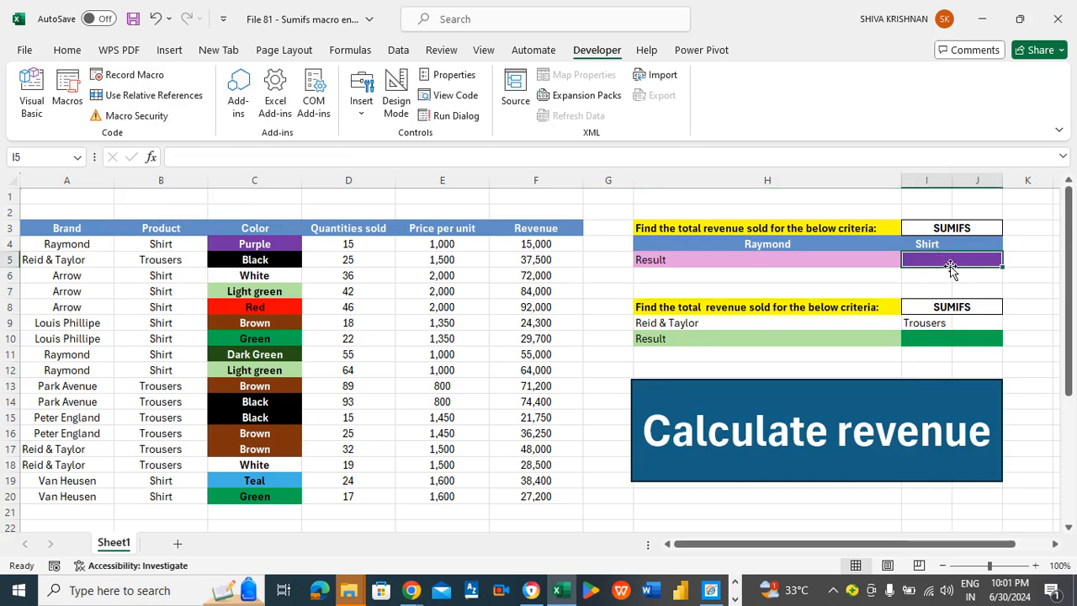
key("Left")
key("Right")
Assign macro81 from File 81 - Sumifs macro english.xlsm to the Calculate revenue rectangle.
right_click(633, 383)
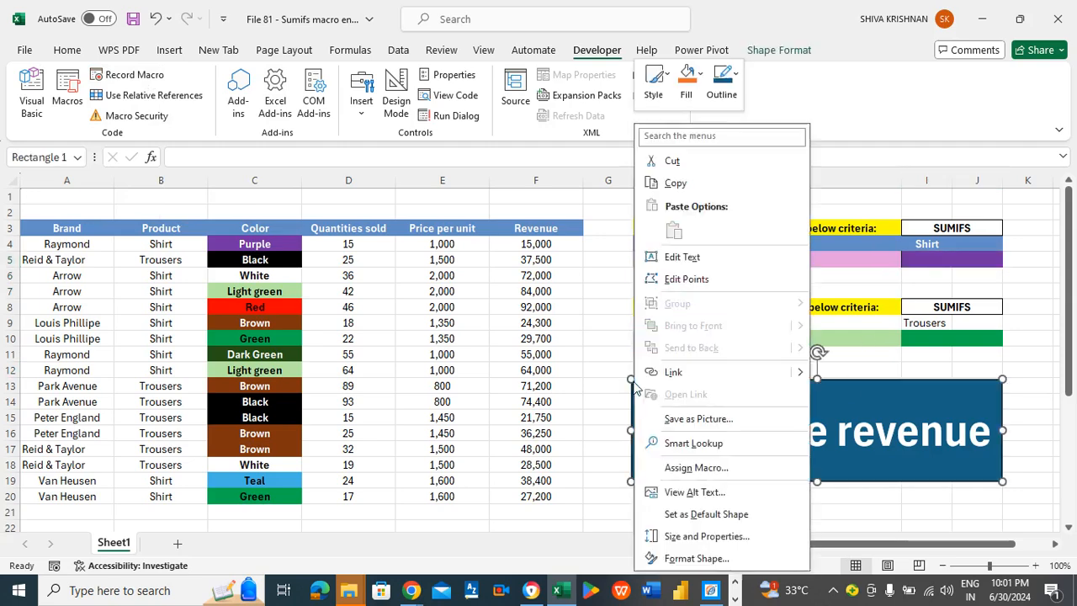
left_click(690, 468)
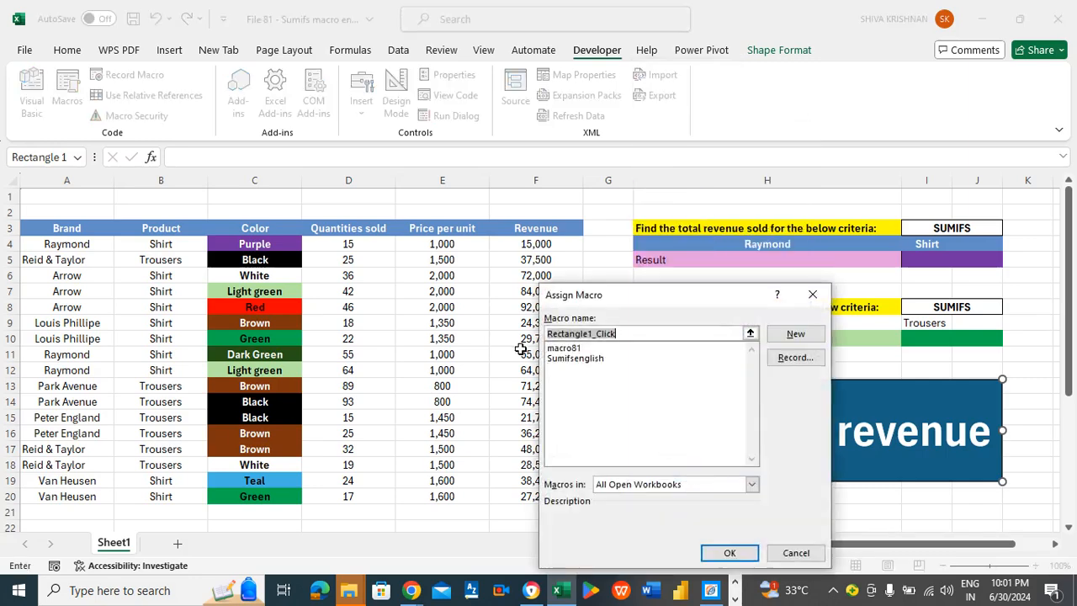
left_click(565, 349)
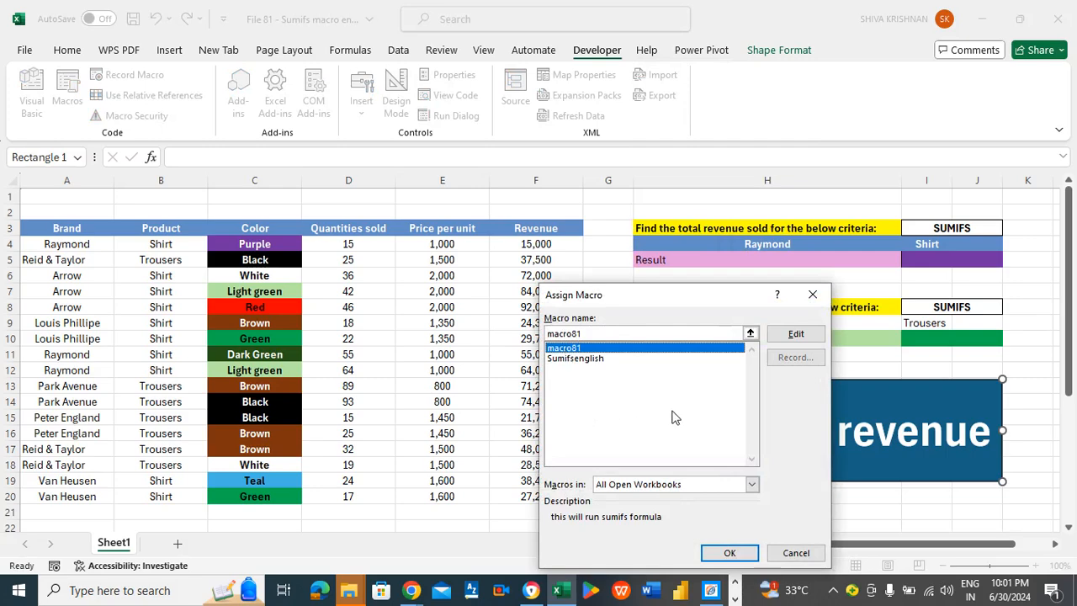
left_click(643, 483)
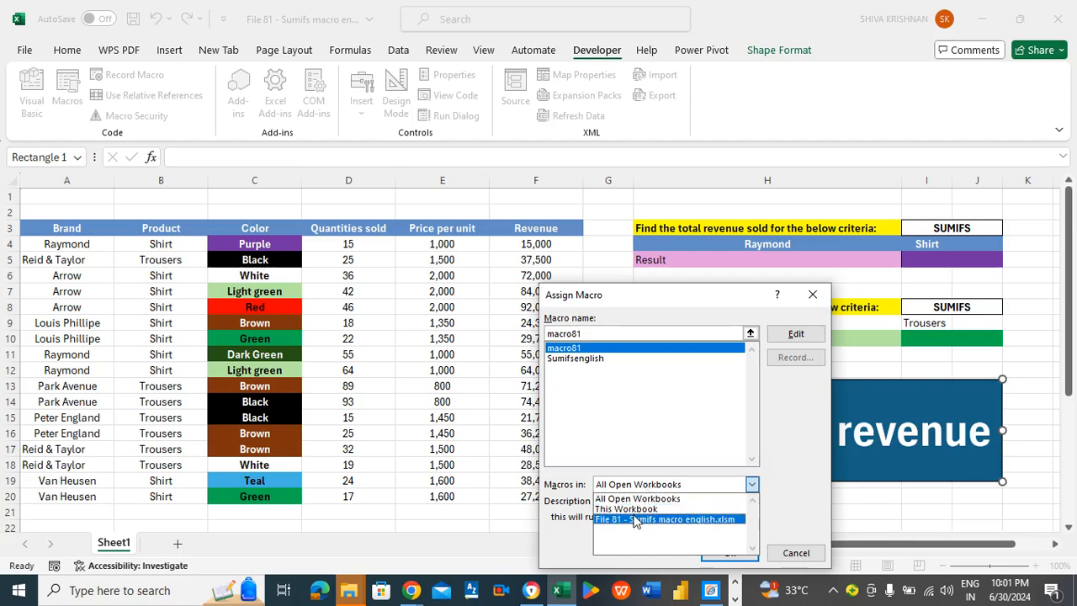
left_click(635, 520)
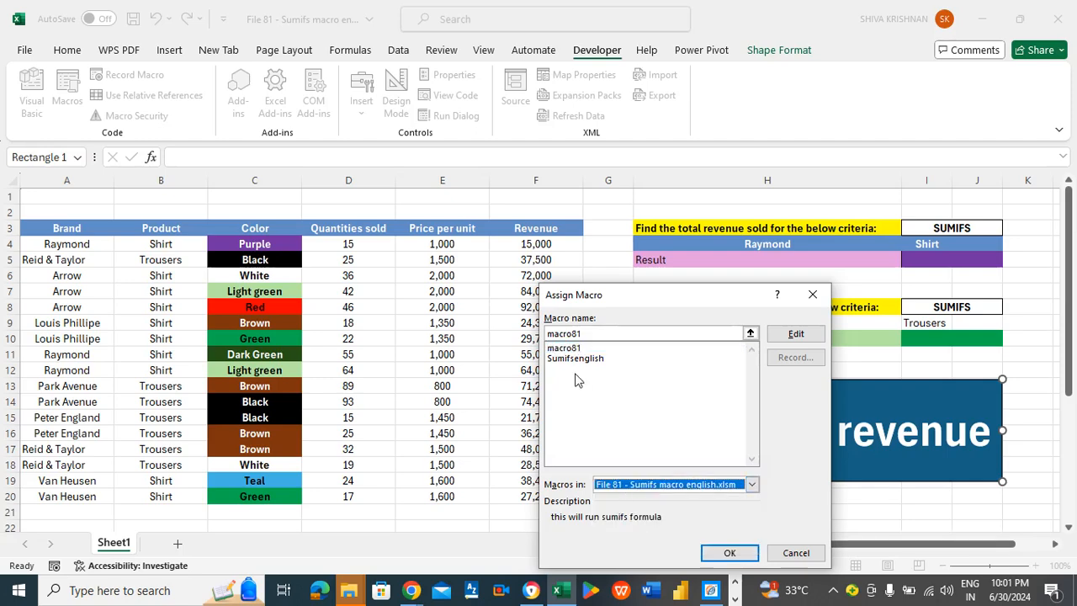
left_click(565, 348)
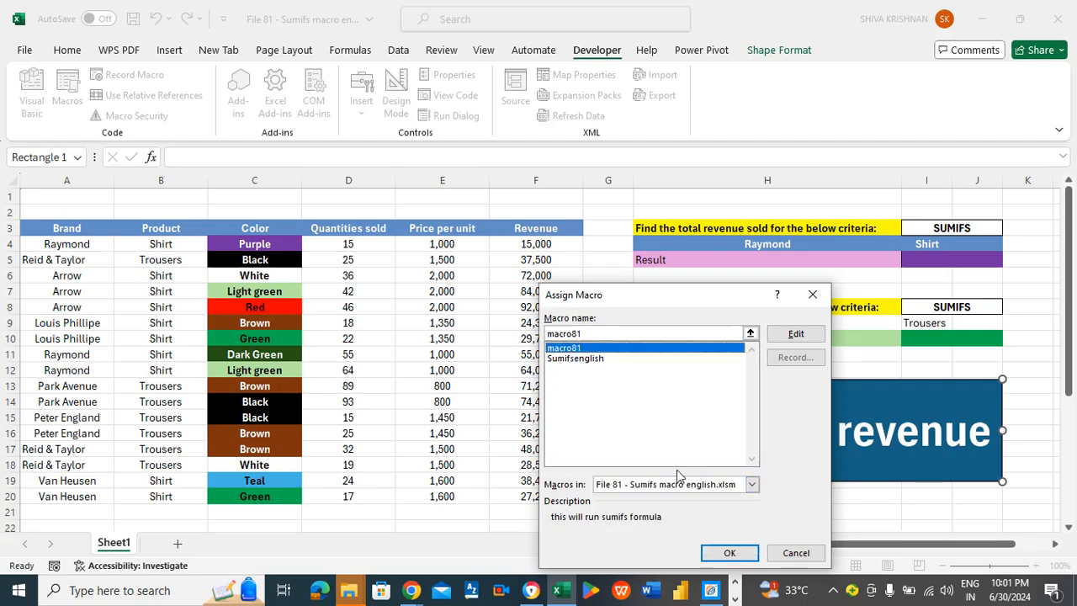
left_click(730, 553)
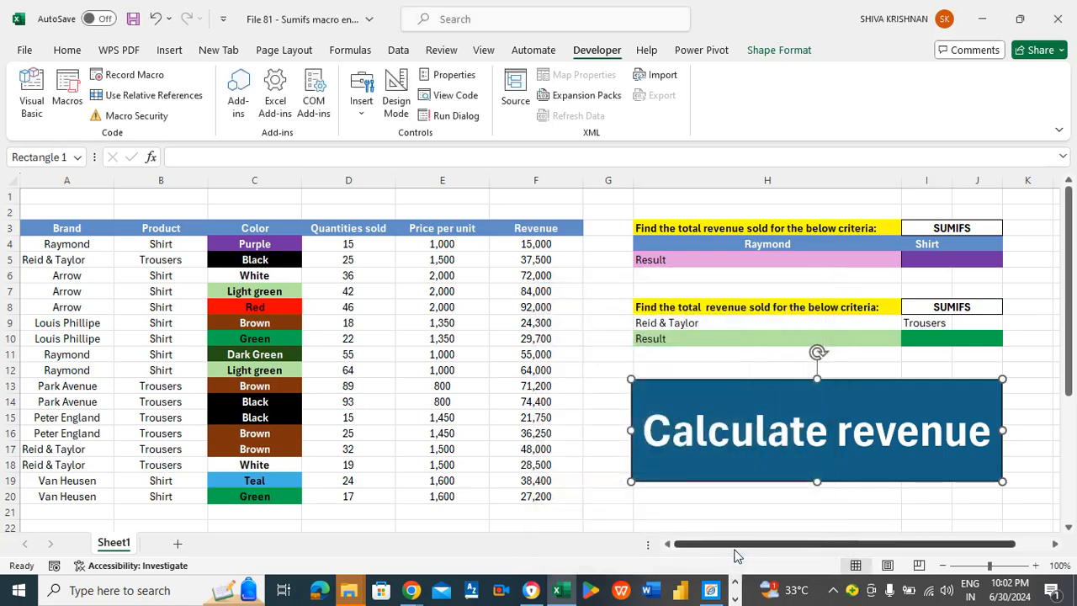
Run the macro assigned to the Calculate revenue rectangle to fill the empty result cell I5.
left_click(678, 290)
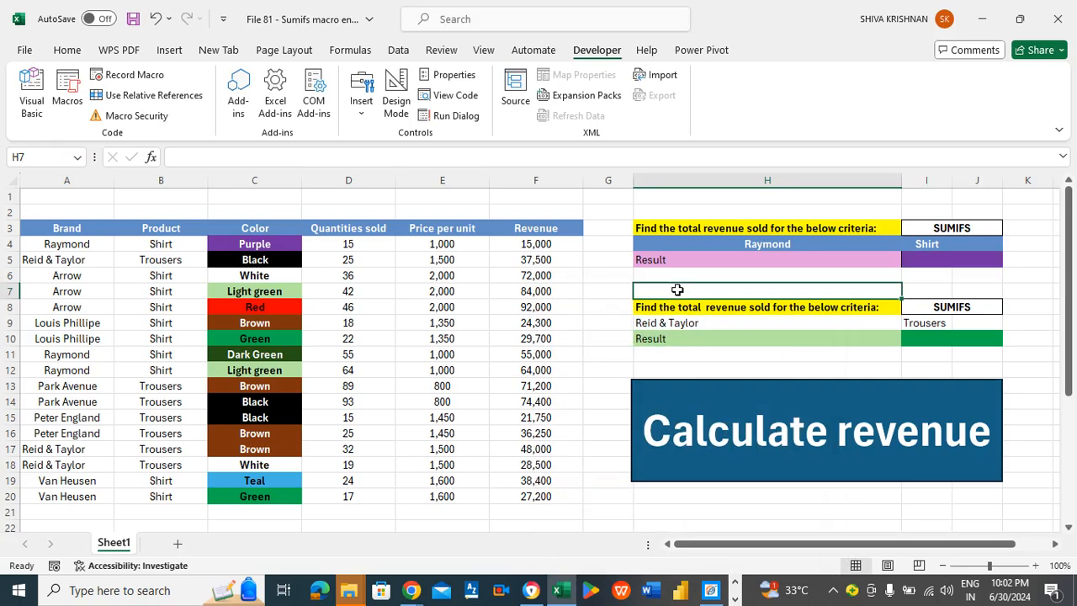
left_click(956, 259)
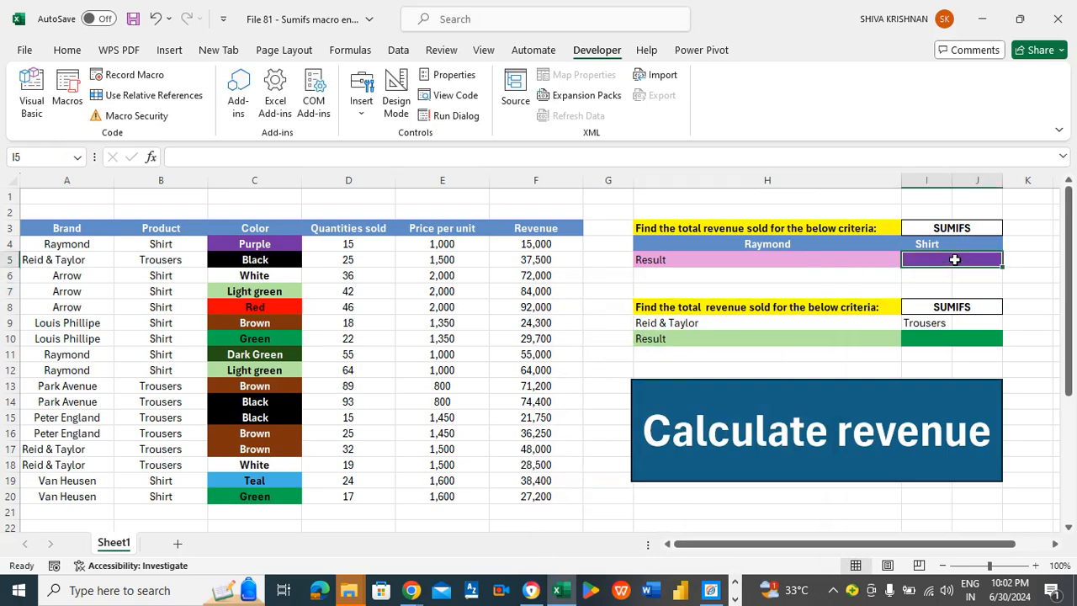
left_click(768, 412)
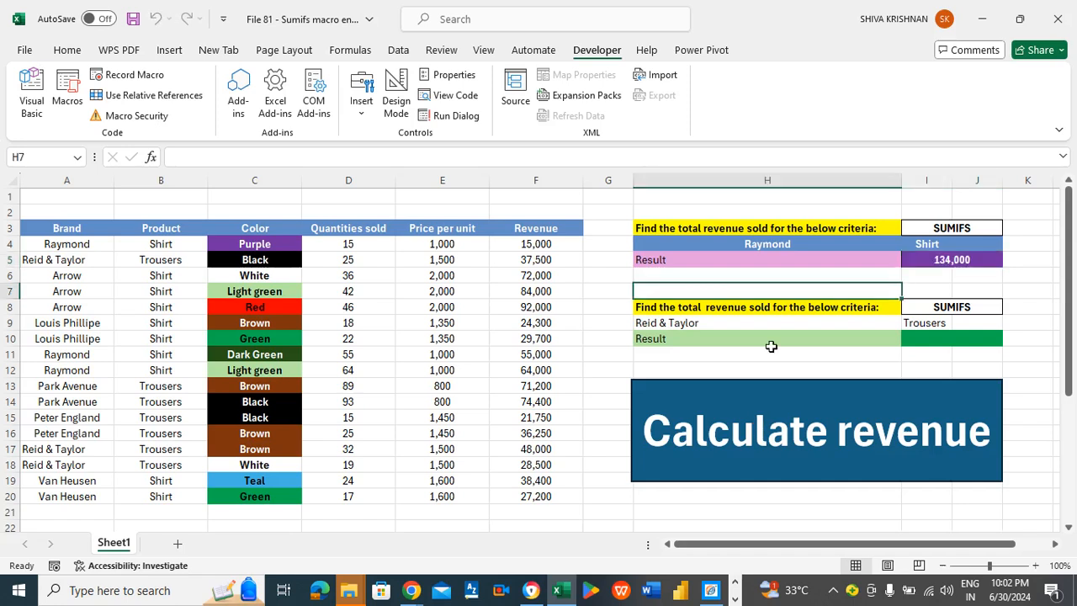
Examine the brand criterion in H4 and compare it with the Brand and Product entries in the sales table.
left_click(766, 274)
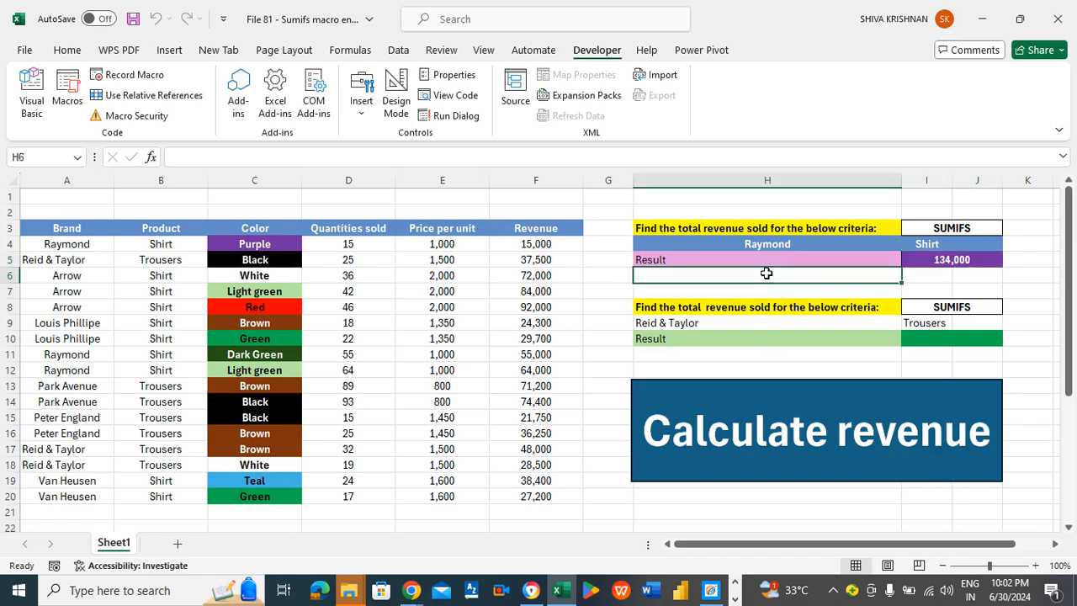
key("Up")
key("Up")
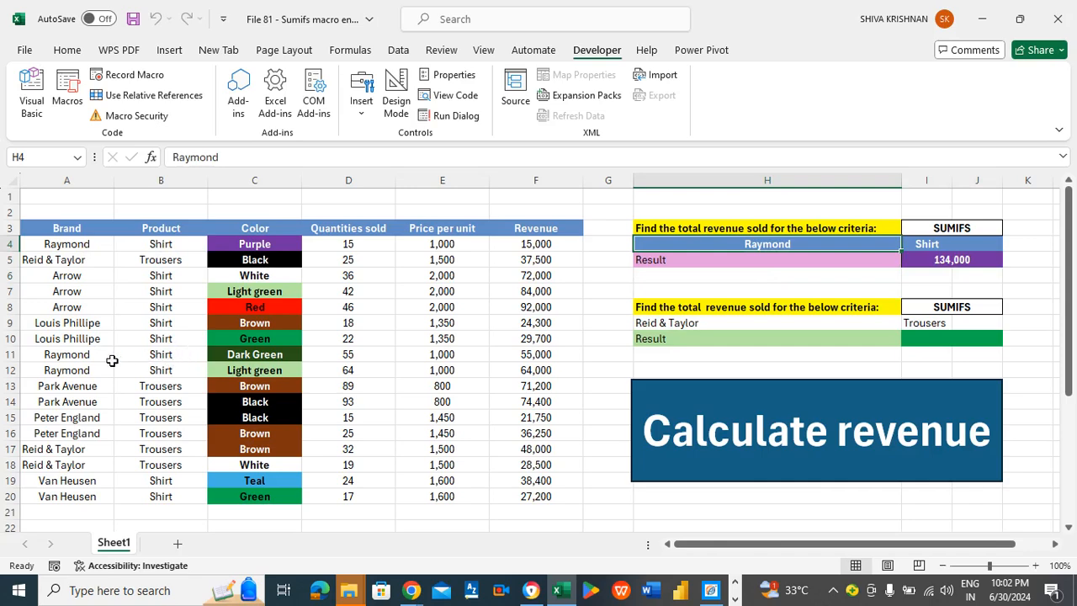
left_click(71, 421)
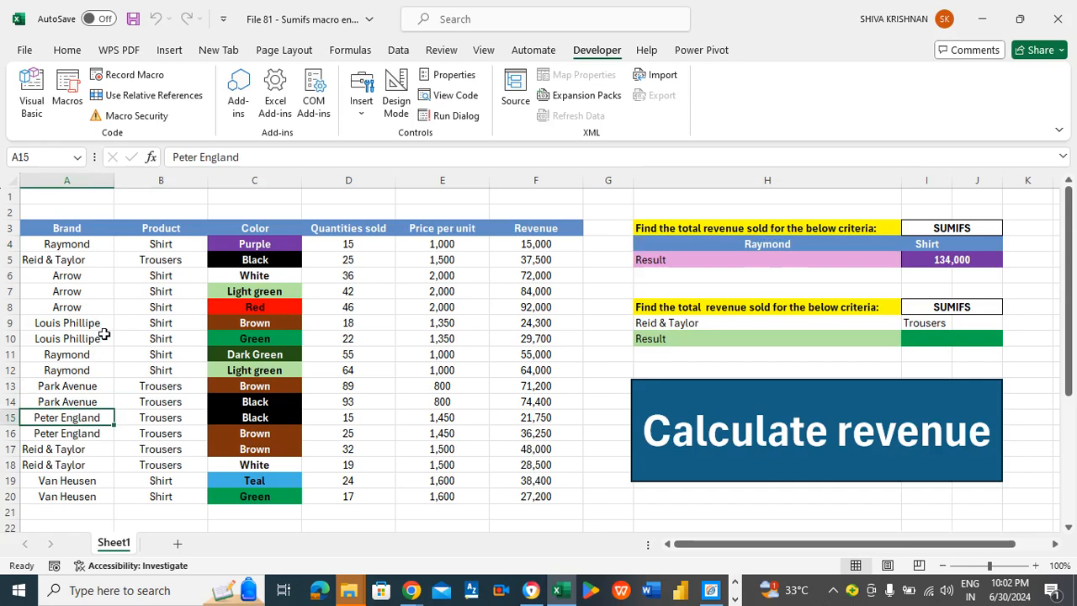
left_click(66, 258)
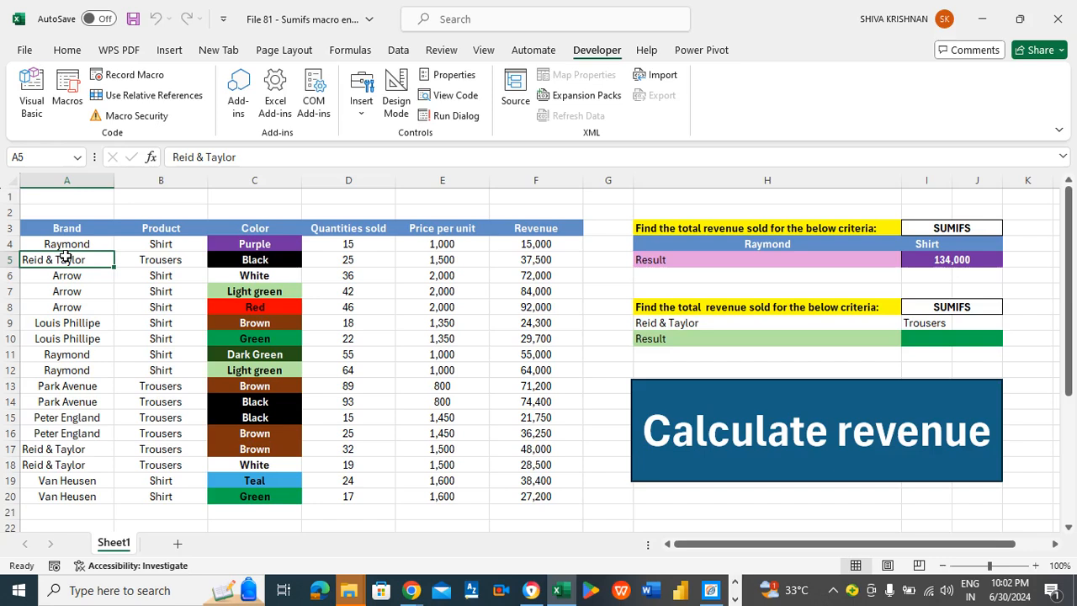
key("Right")
key("Left")
key("Right")
key("Left")
key("Right")
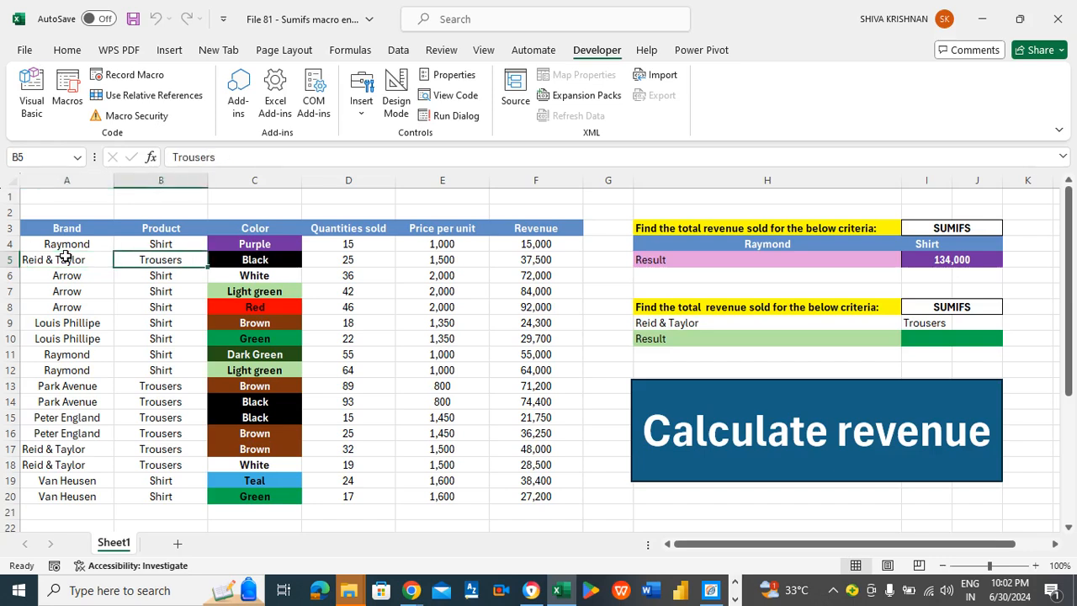
key("Down")
key("Left")
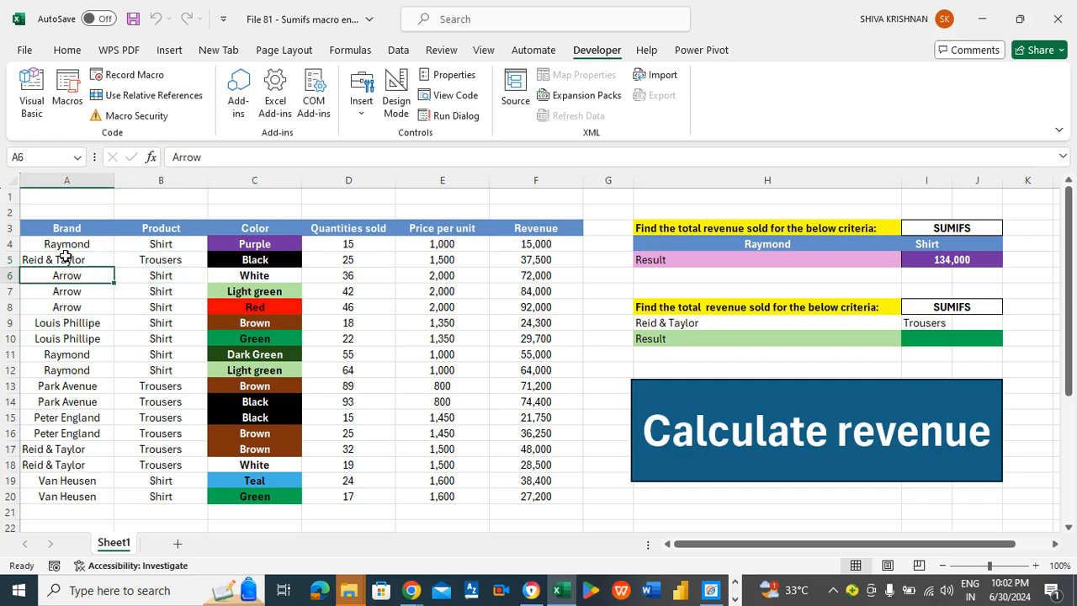
key("Right")
key("Left")
left_click(87, 256)
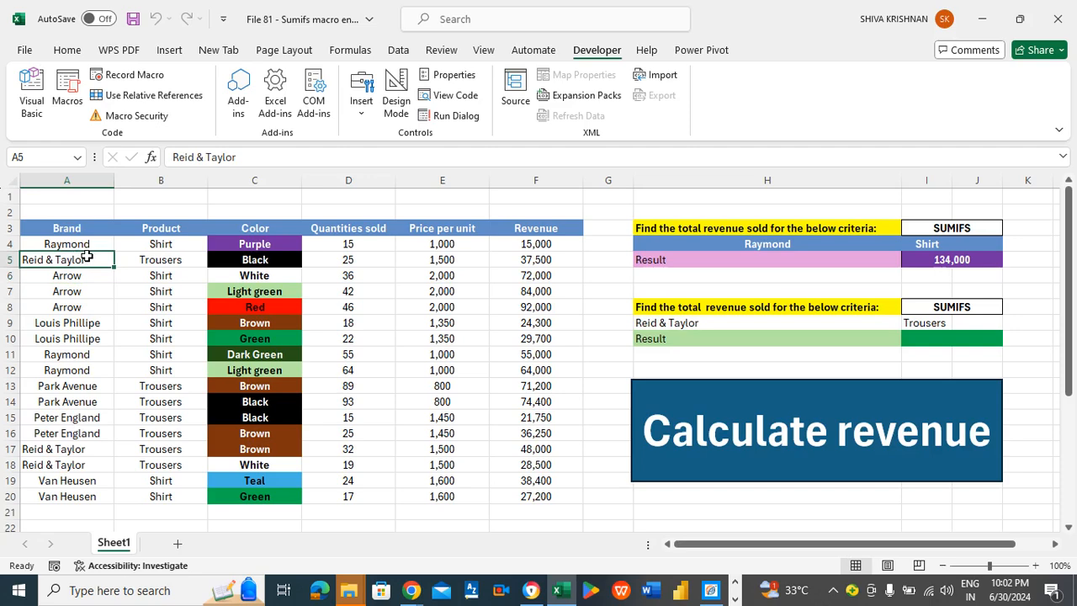
Try replacing the brand criterion in H4 with Reid & Taylor copied from A5, and check the SUMIFS result in I5.
left_click(242, 157)
left_click_drag(242, 157, 133, 163)
key("ctrl+c")
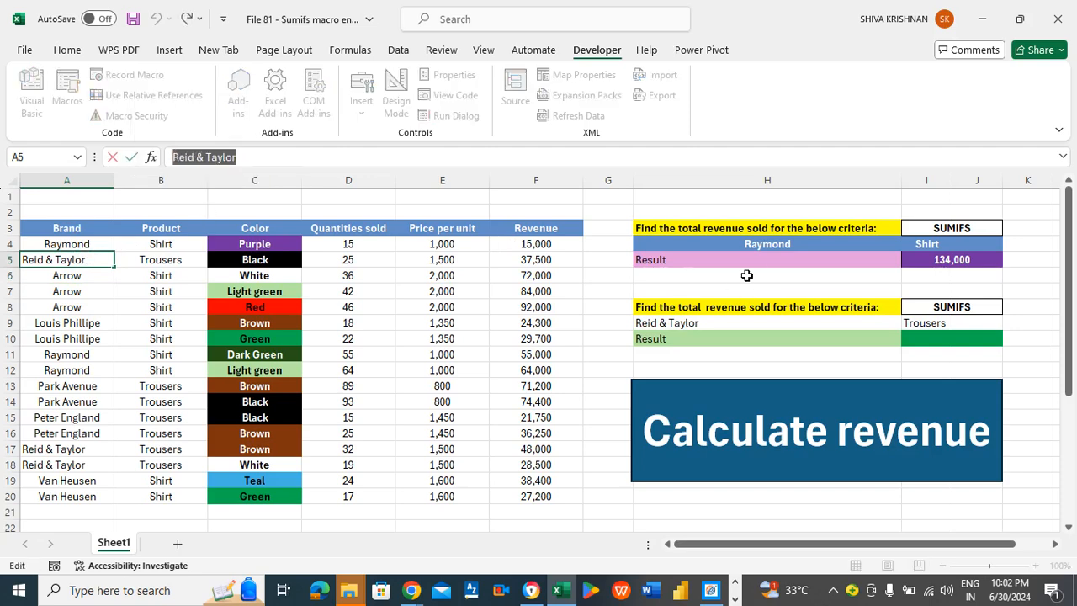
left_click(750, 245)
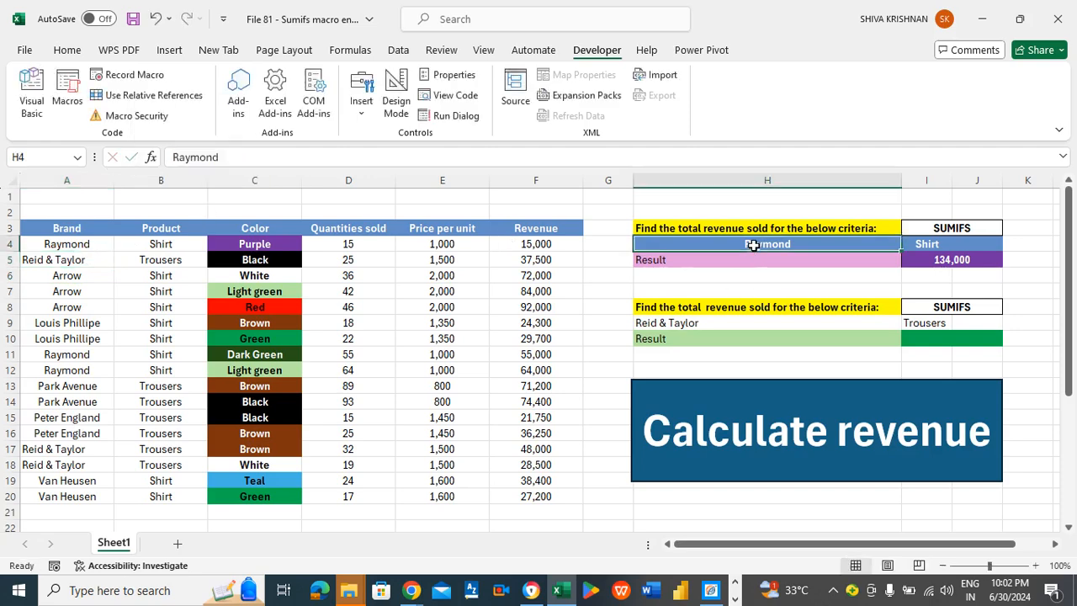
left_click(316, 160)
left_click_drag(316, 160, 115, 160)
key("ctrl+v")
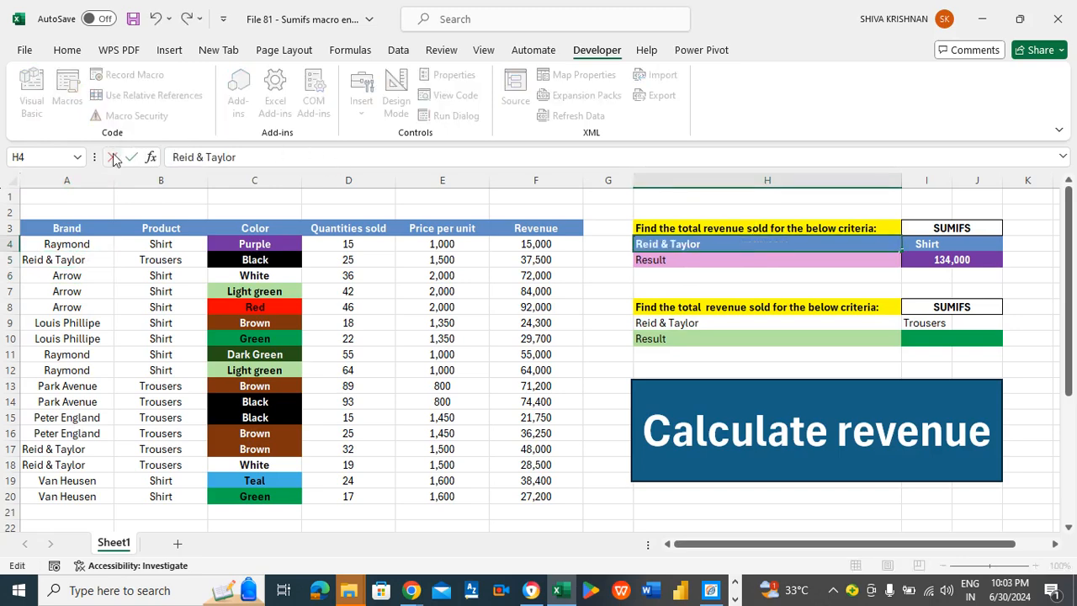
key("Return")
key("Up")
key("Down")
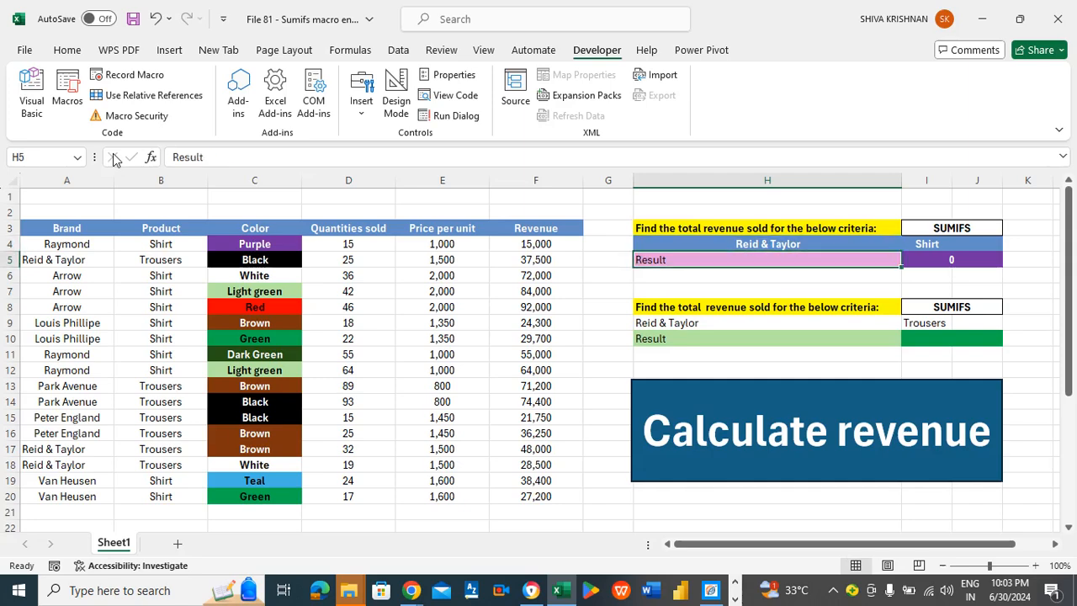
key("Right")
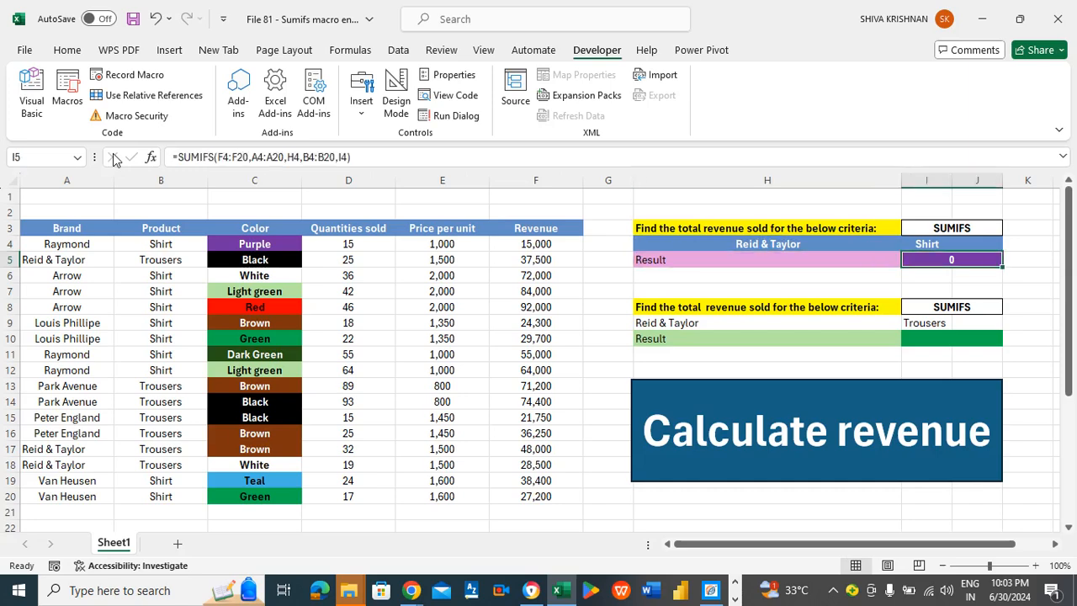
key("Left")
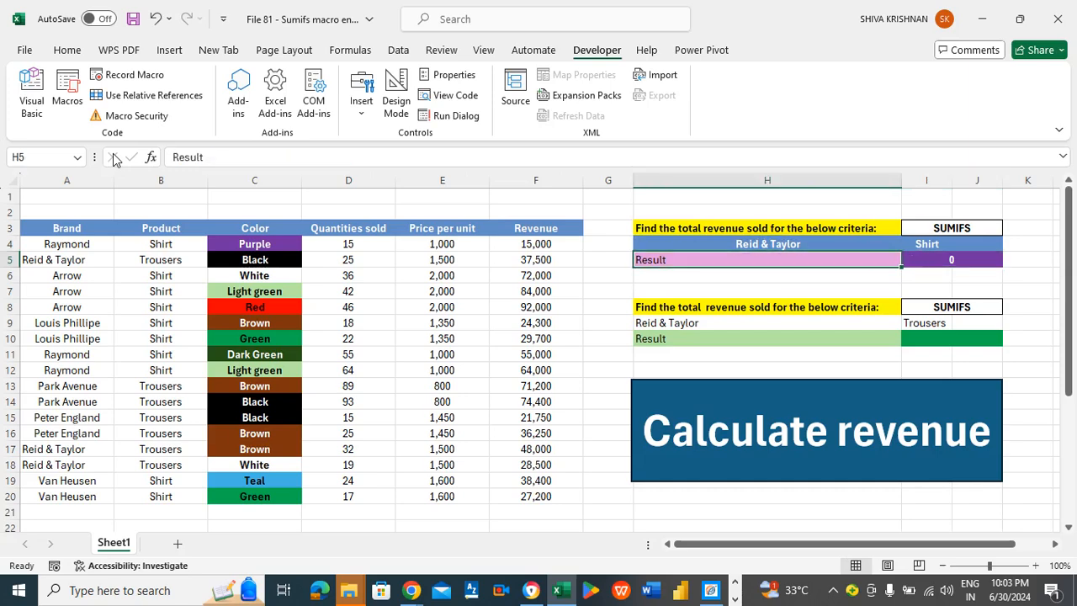
Undo the brand criterion change in H4 and return the selection to cell A1.
left_click(615, 282)
key("ctrl+z")
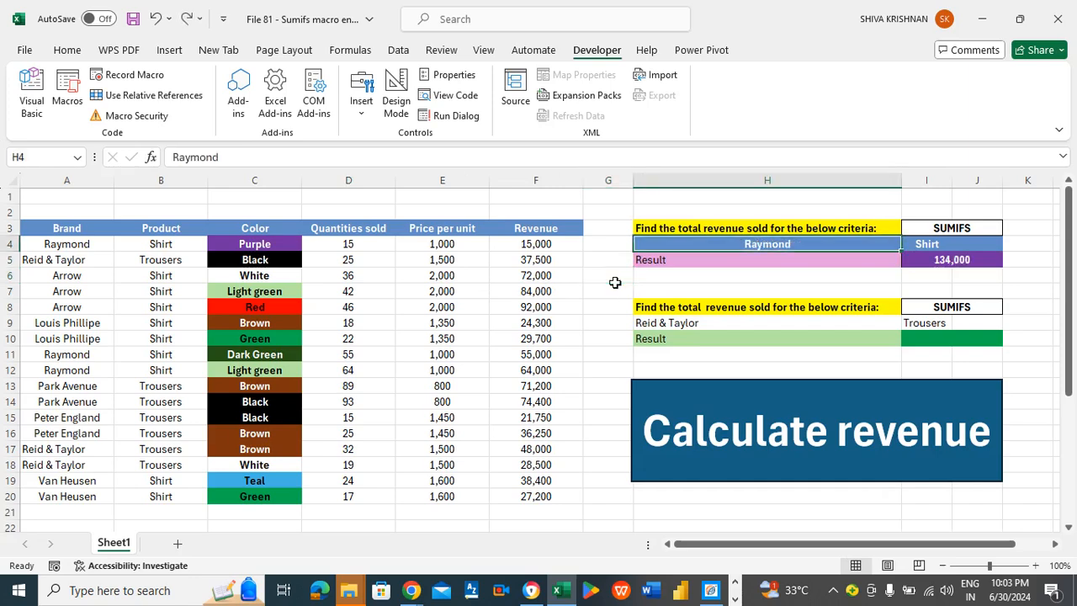
left_click(785, 287)
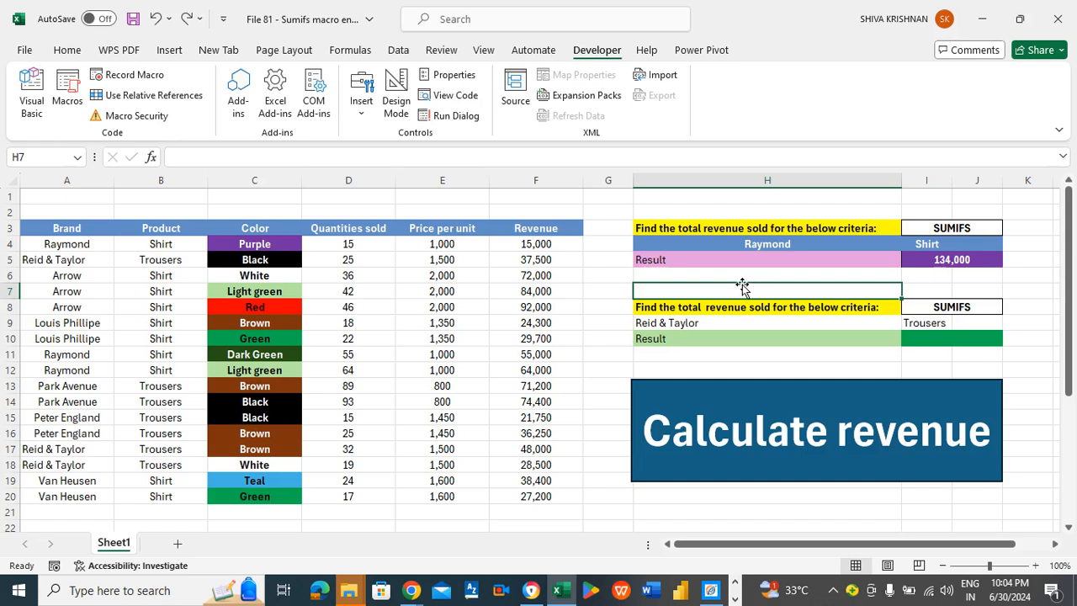
left_click(57, 194)
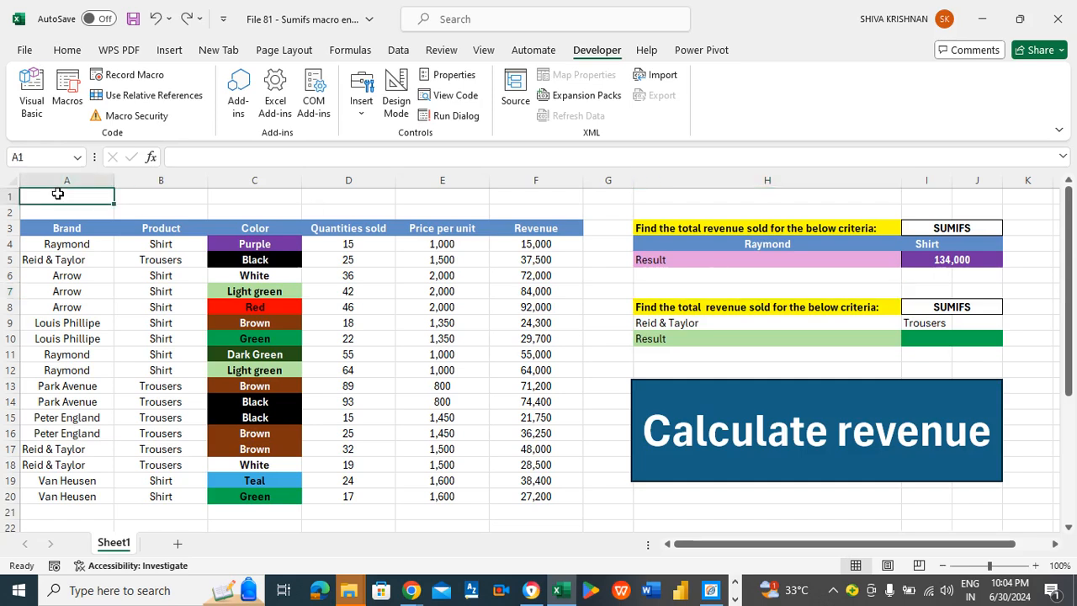